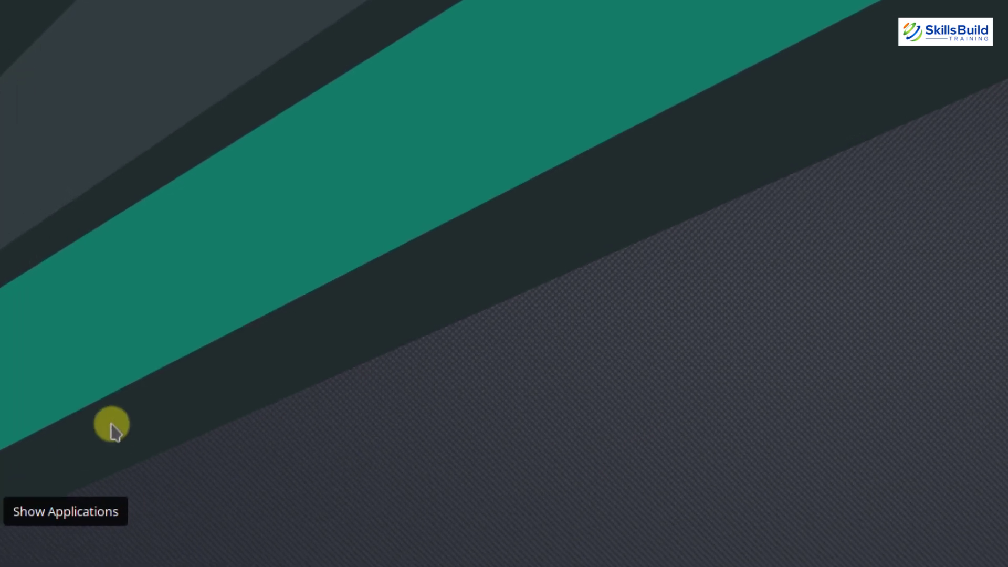
- In Manjaro Settings, open Hardware Configuration and list all hardware devices
left_click(46, 505)
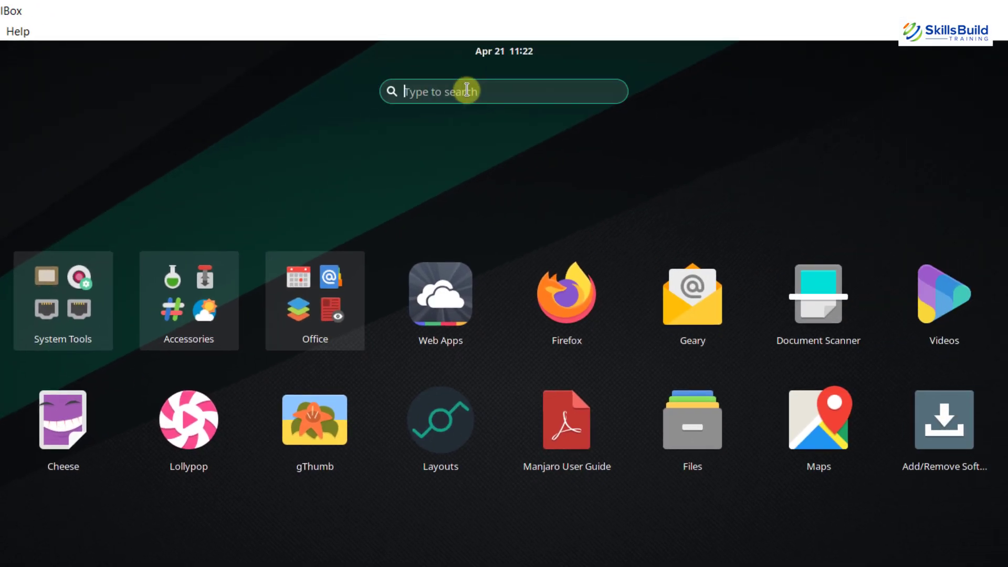
type("manjaro s")
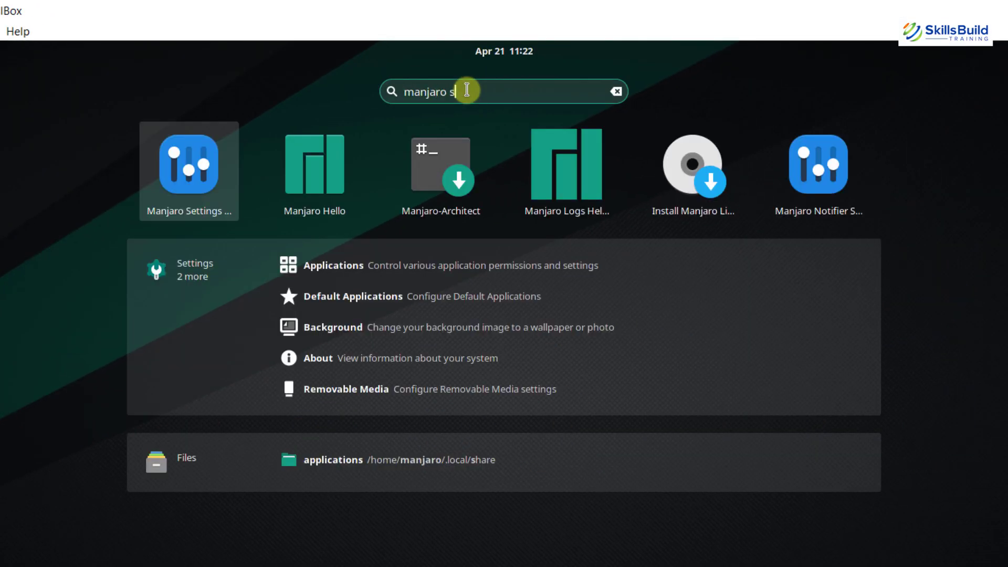
type("et")
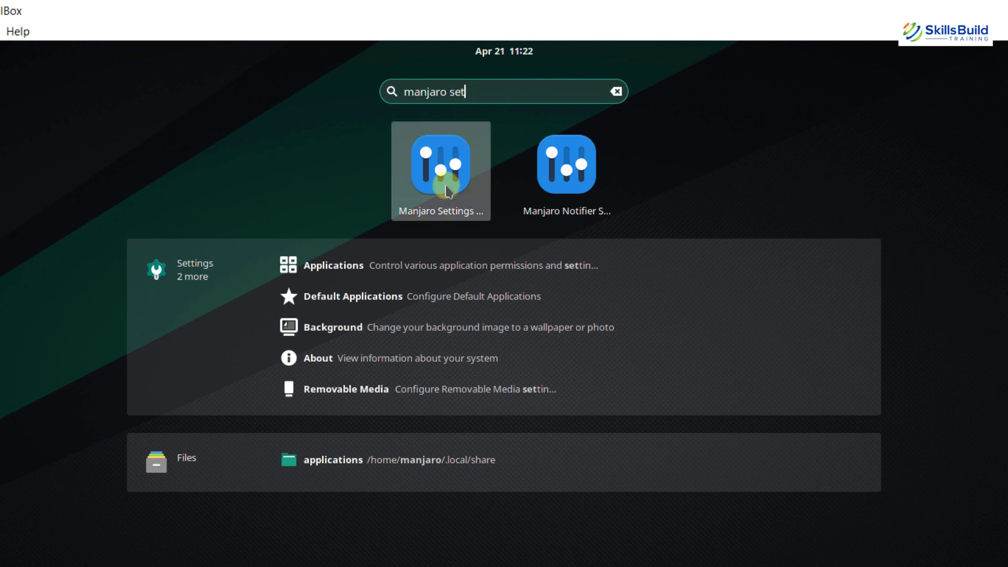
left_click(446, 190)
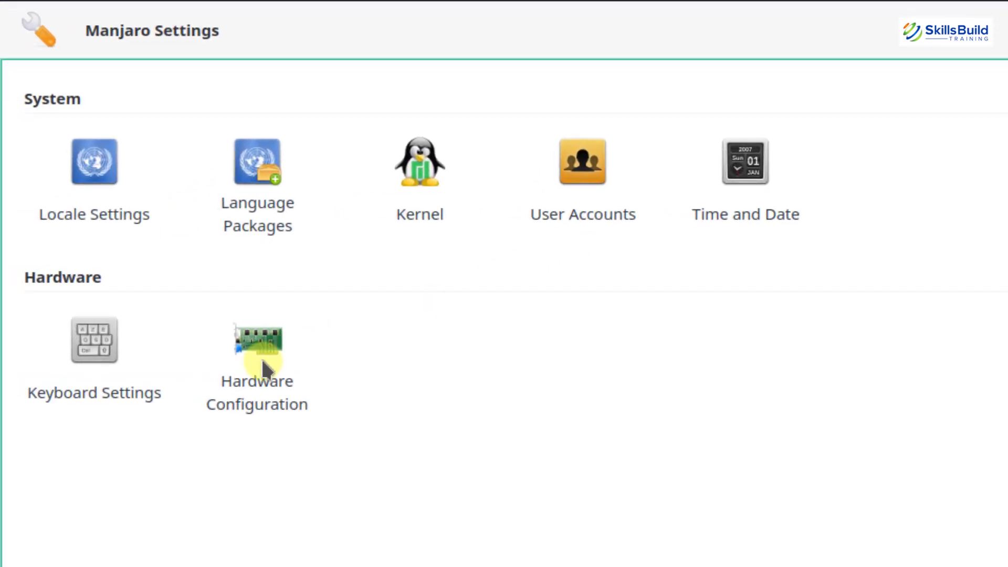
left_click(261, 362)
left_click(261, 358)
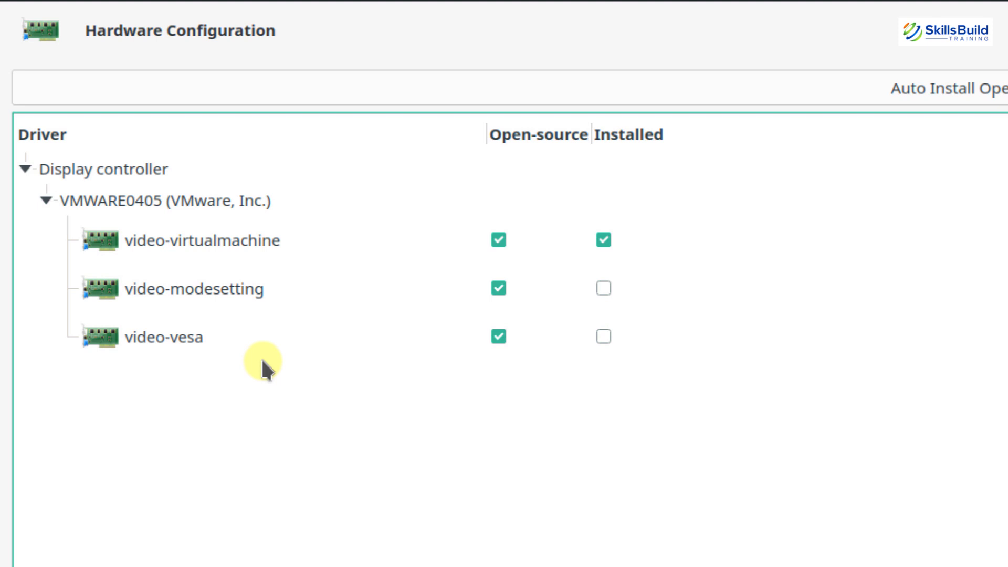
left_click(21, 404)
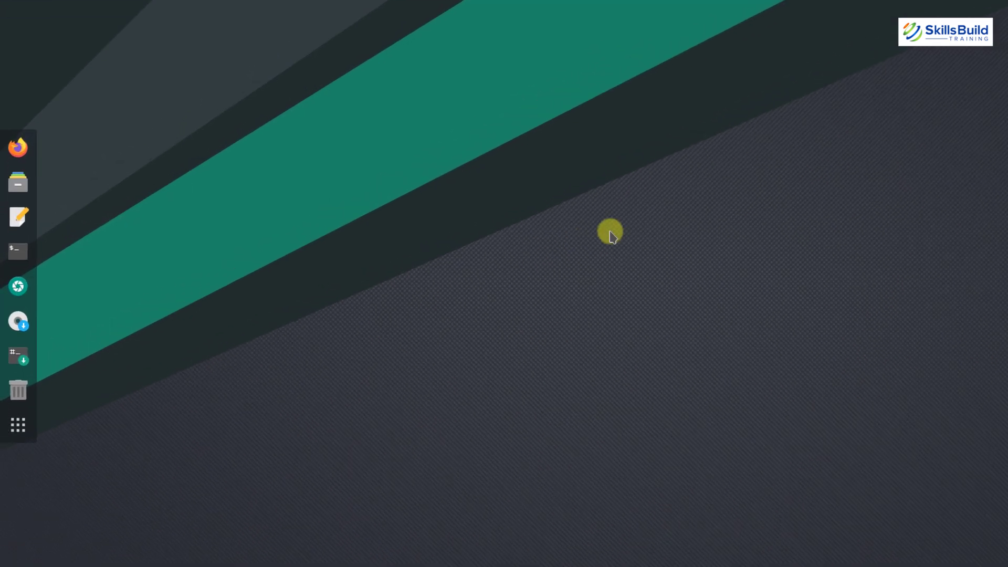
- Open /etc/default/grub in nano as root with sudo, entering the admin password
left_click(25, 244)
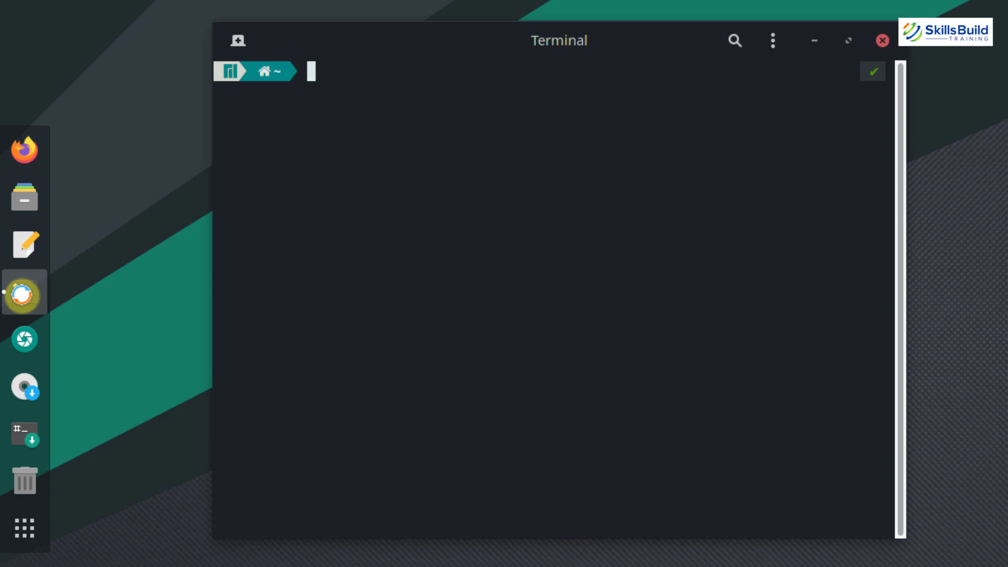
type("sudo nano /etc/default/gr")
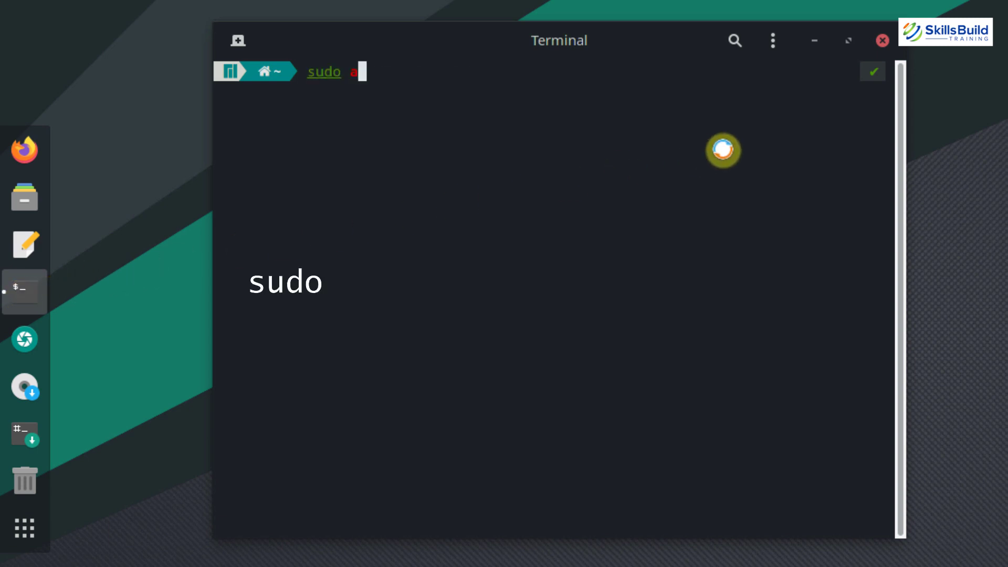
type("ub")
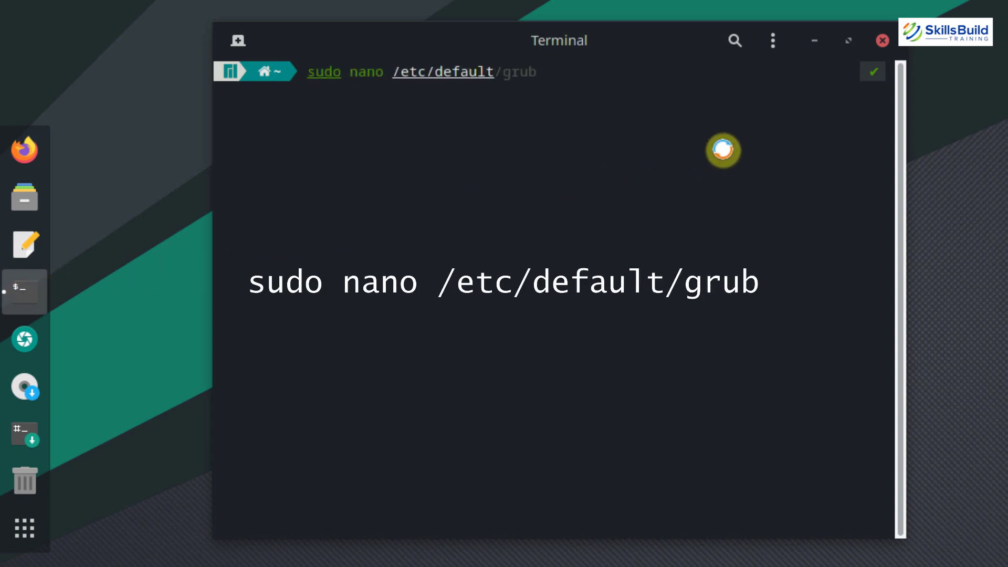
key("Return")
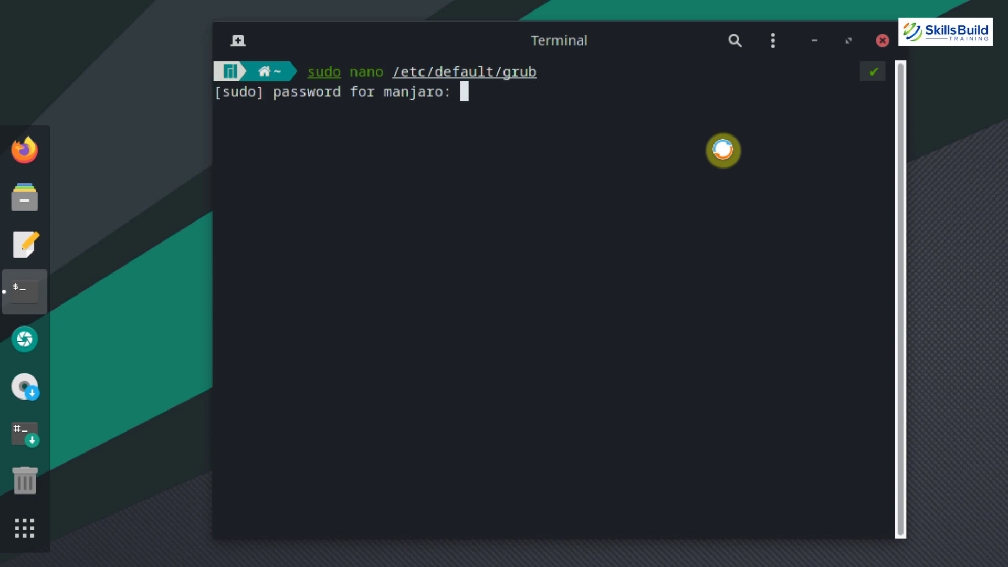
key("Return")
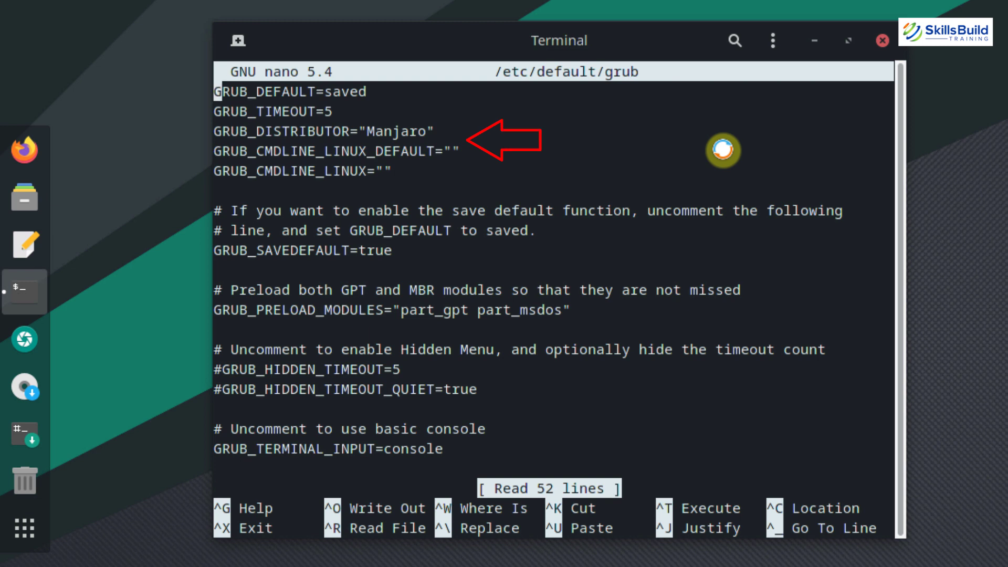
- Change GRUB_TIMEOUT from 5 to 0 and save the file
key("Down")
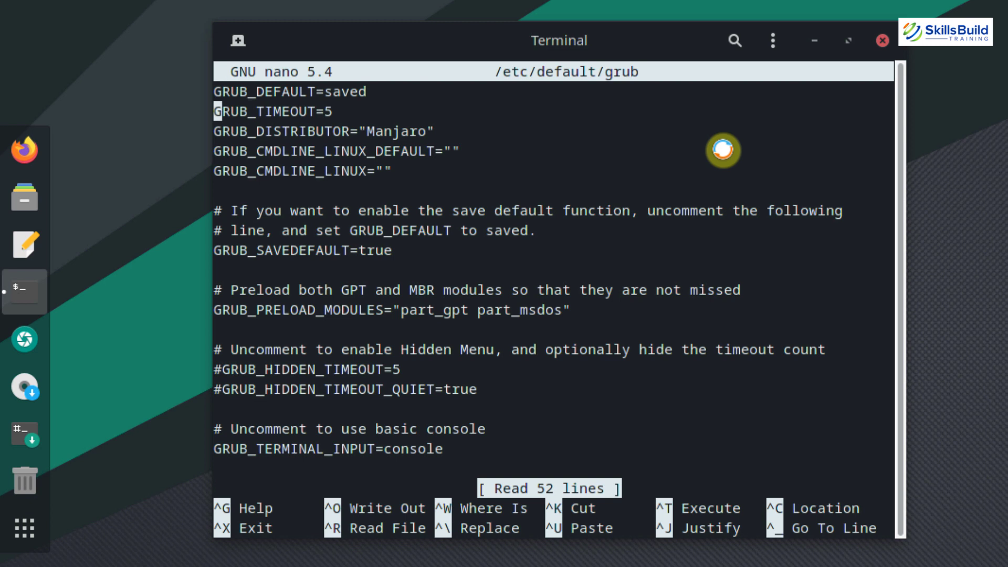
key("Right")
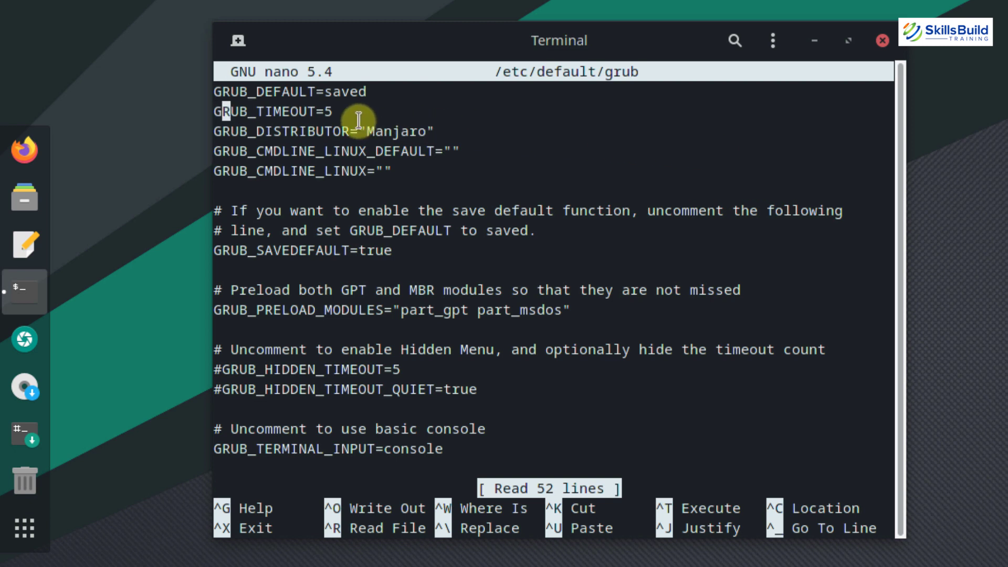
key("End")
key("BackSpace")
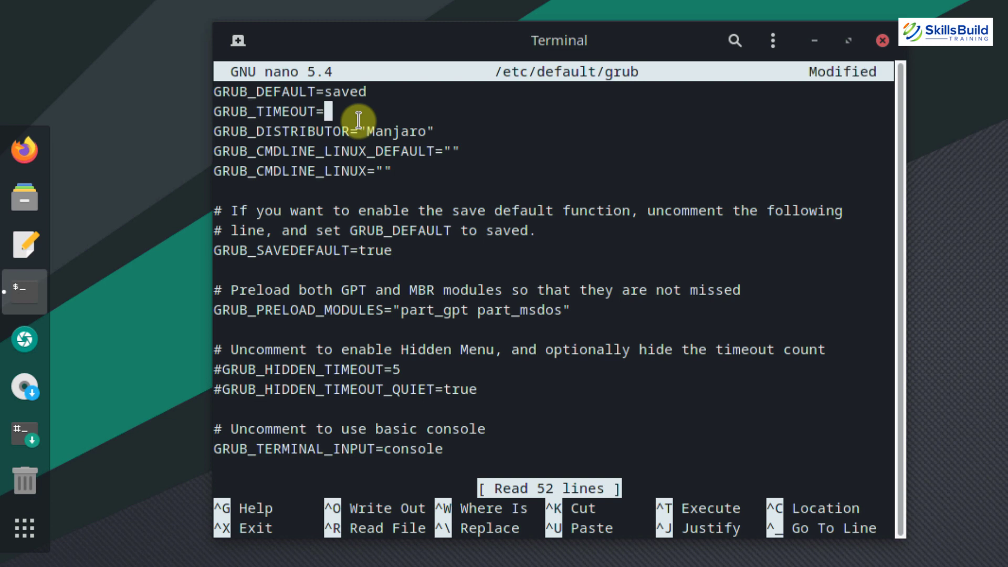
type("0")
key("BackSpace")
type("0")
key("ctrl+x")
key("ctrl+c")
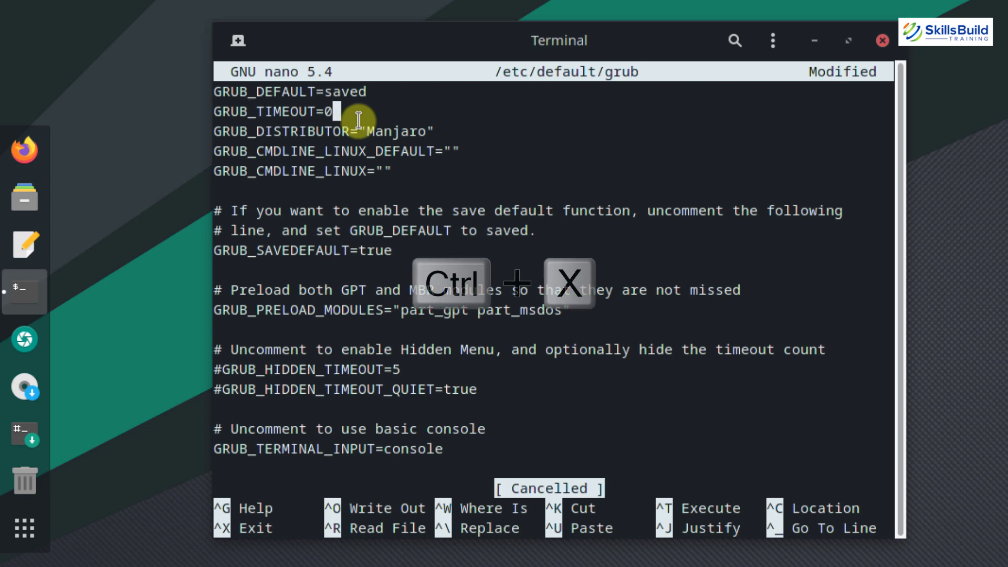
key("ctrl+x")
key("y")
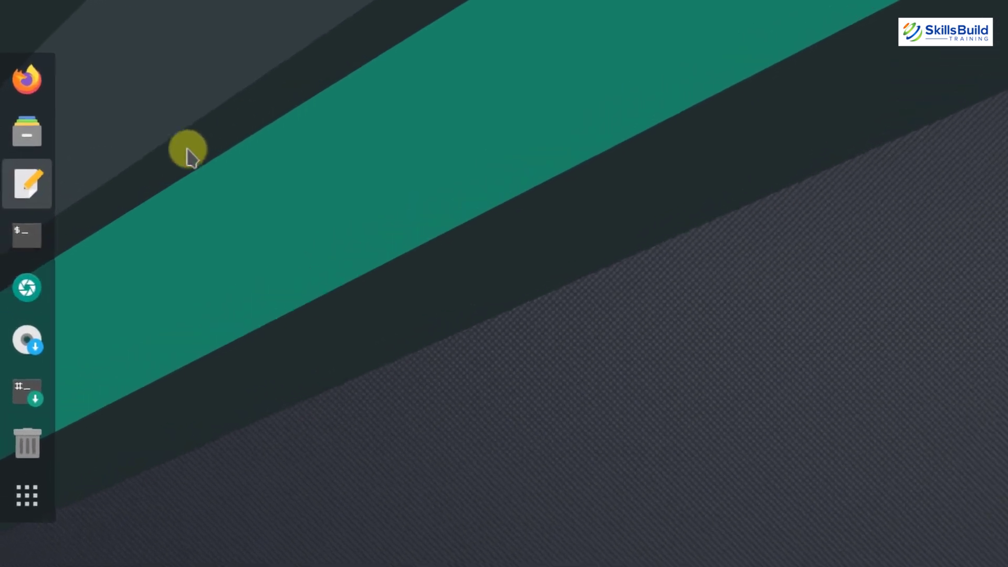
- Check for failed systemd units with sudo systemctl --failed, which reports 0 units
left_click(29, 231)
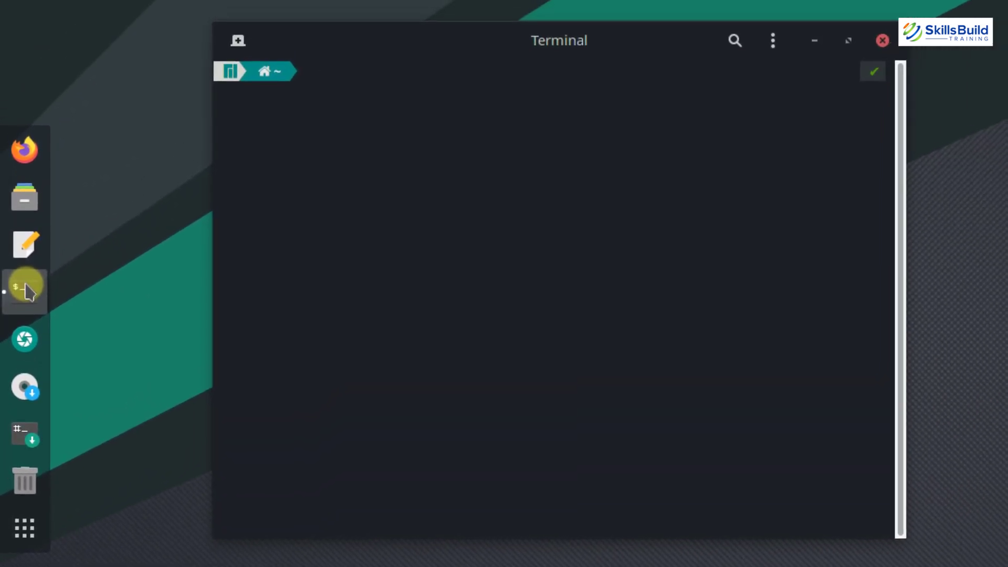
type("su")
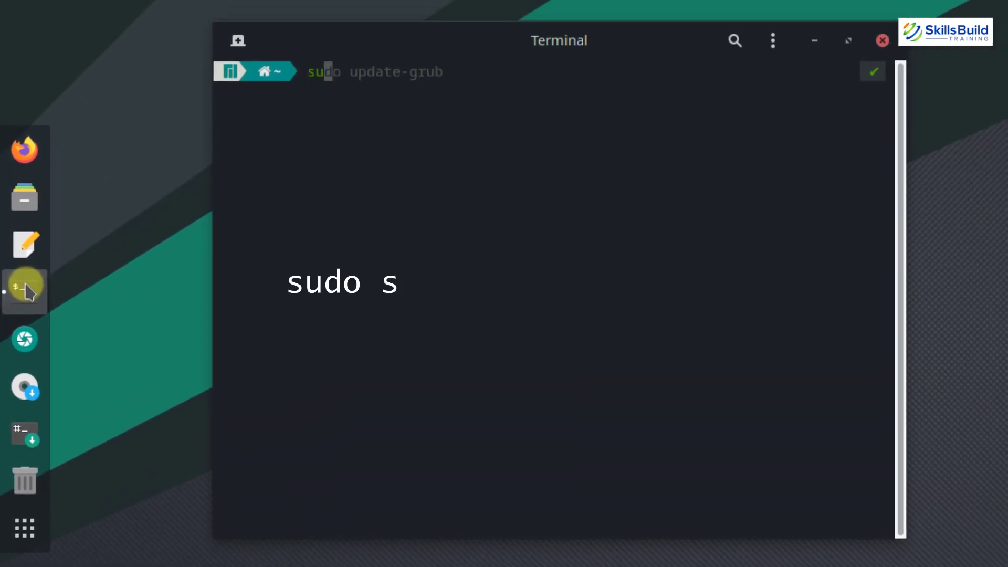
type("do sys")
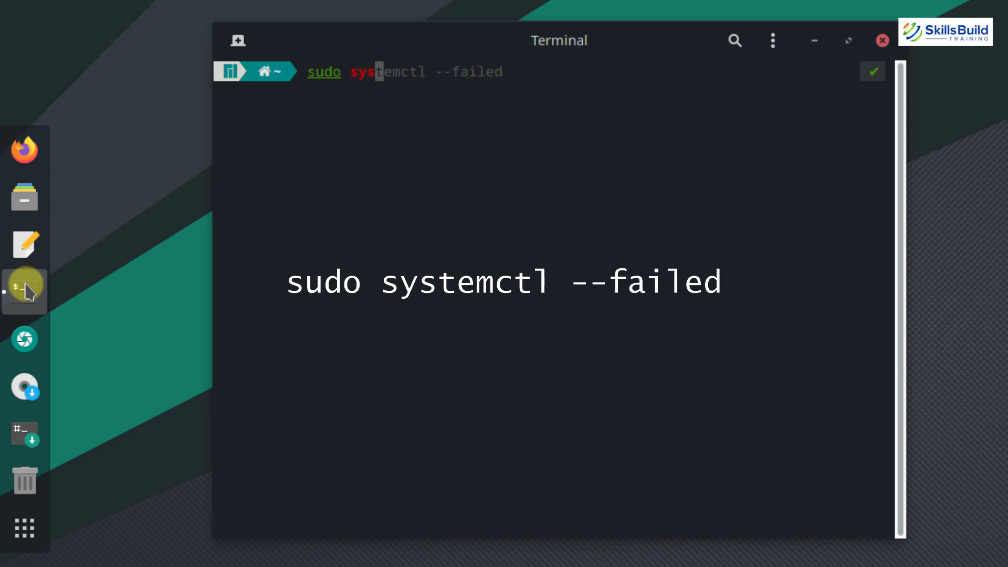
type("temctl ")
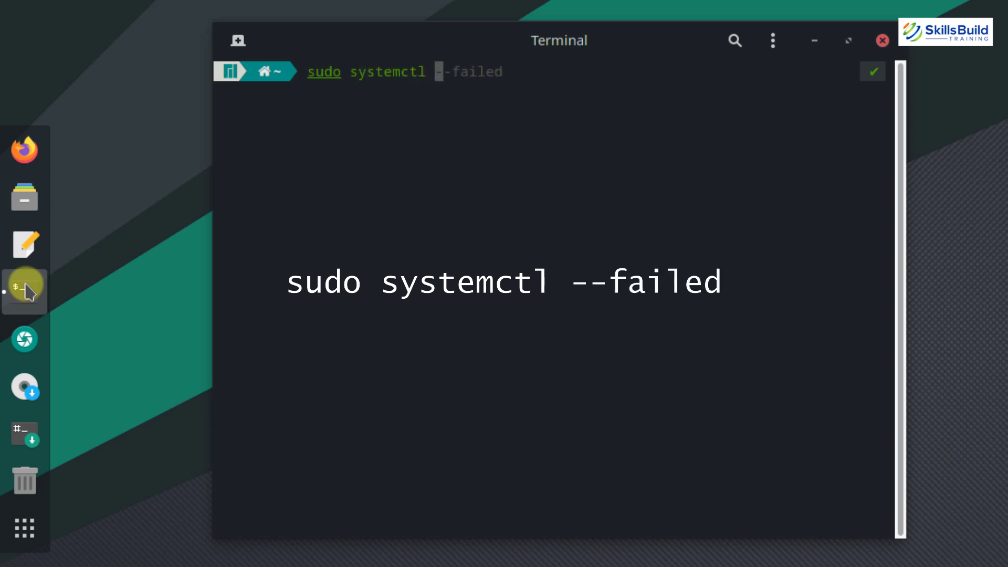
type("--failed")
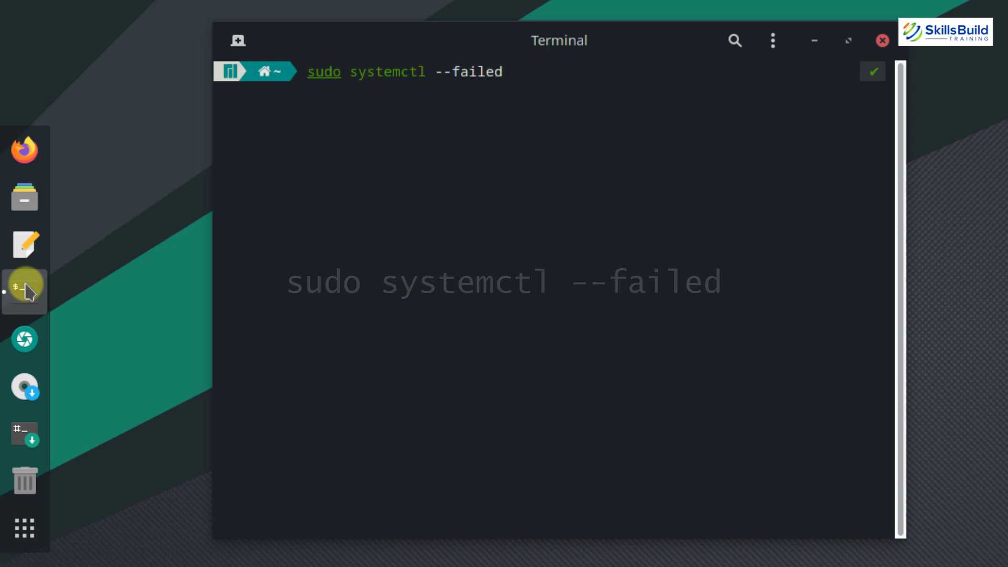
key("Return")
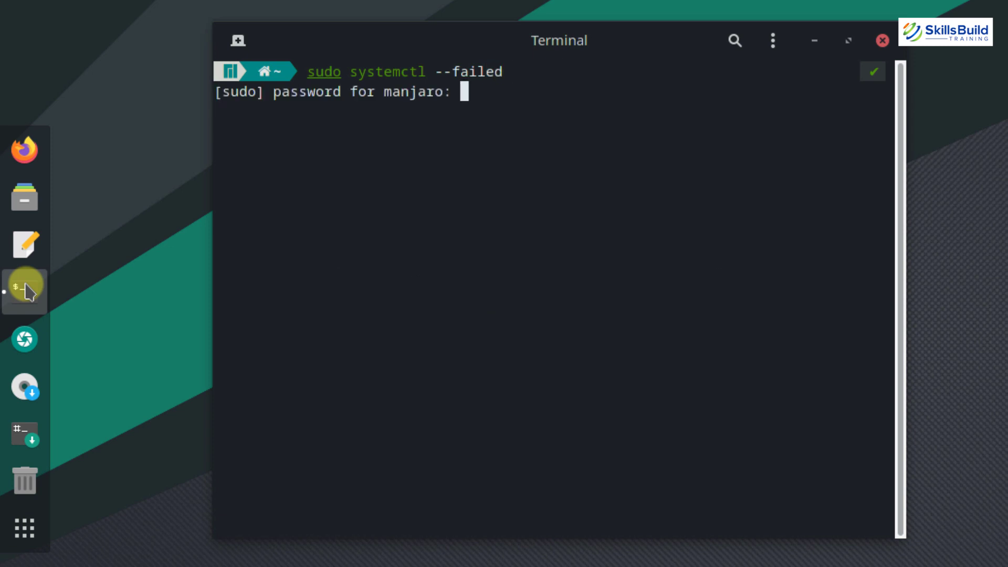
key("Return")
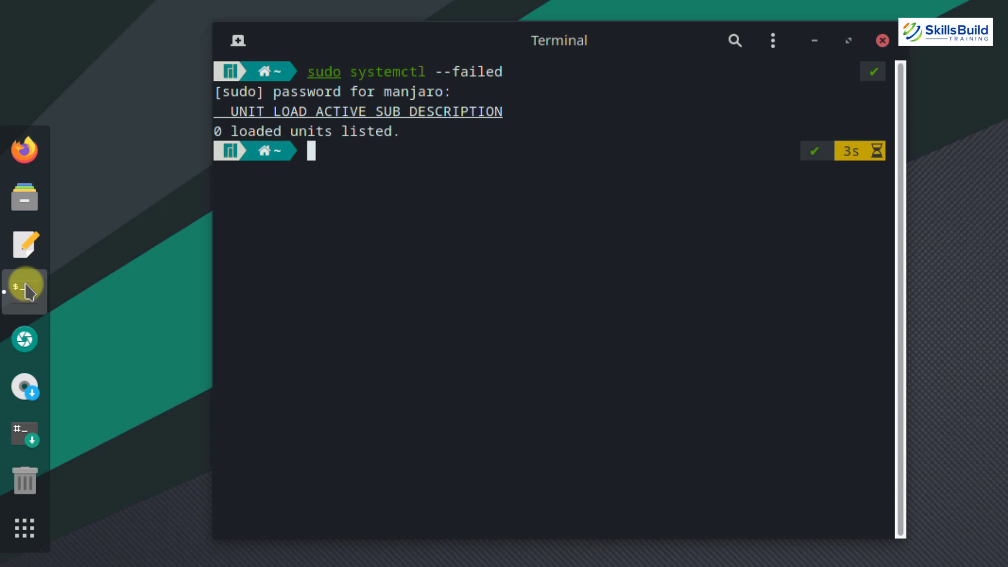
- List this boot's error-level journal entries with journalctl -p 3 -xb, then minimise the terminal
type("su")
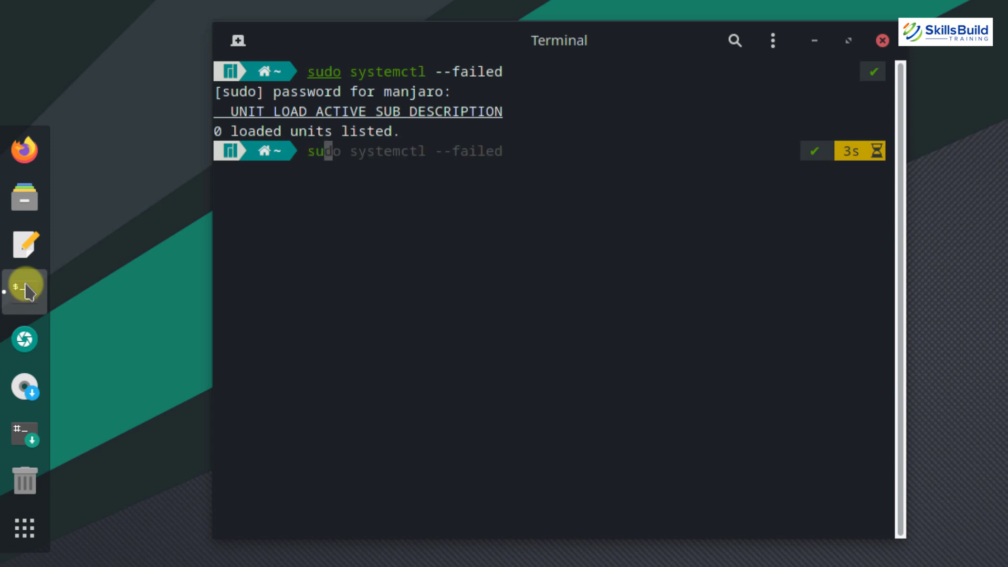
type("do journalctl")
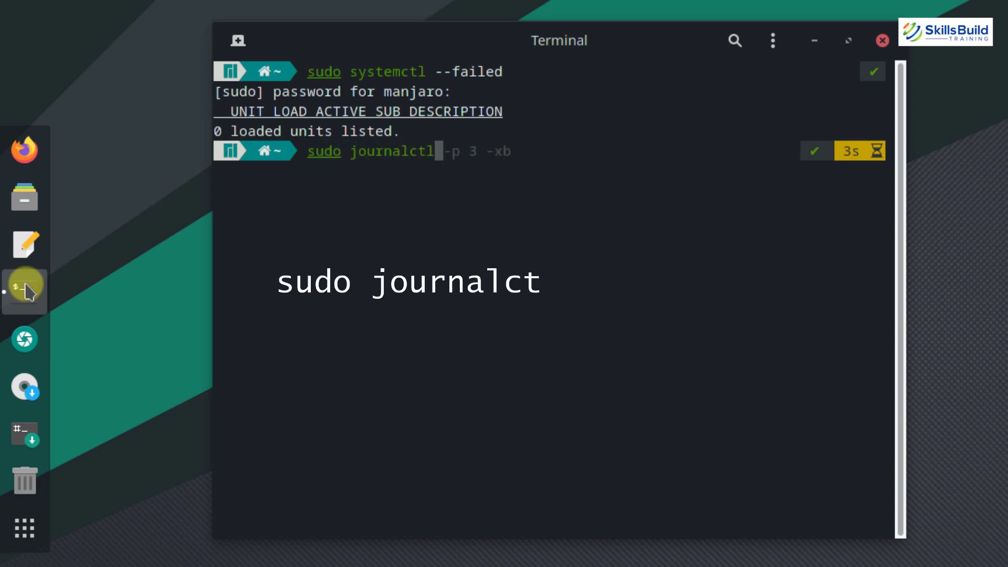
type(" -p 3 -xb")
key("Return")
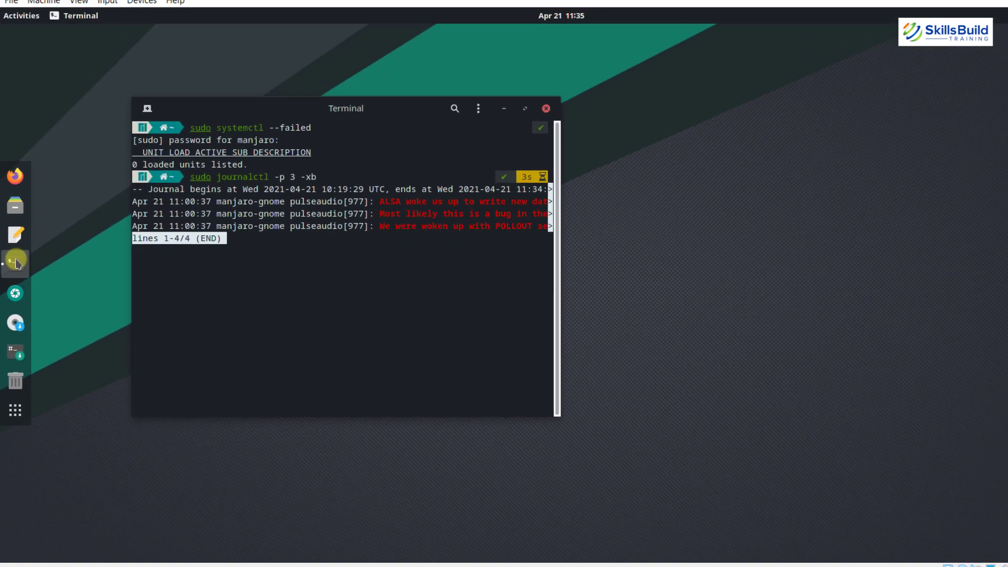
left_click(26, 289)
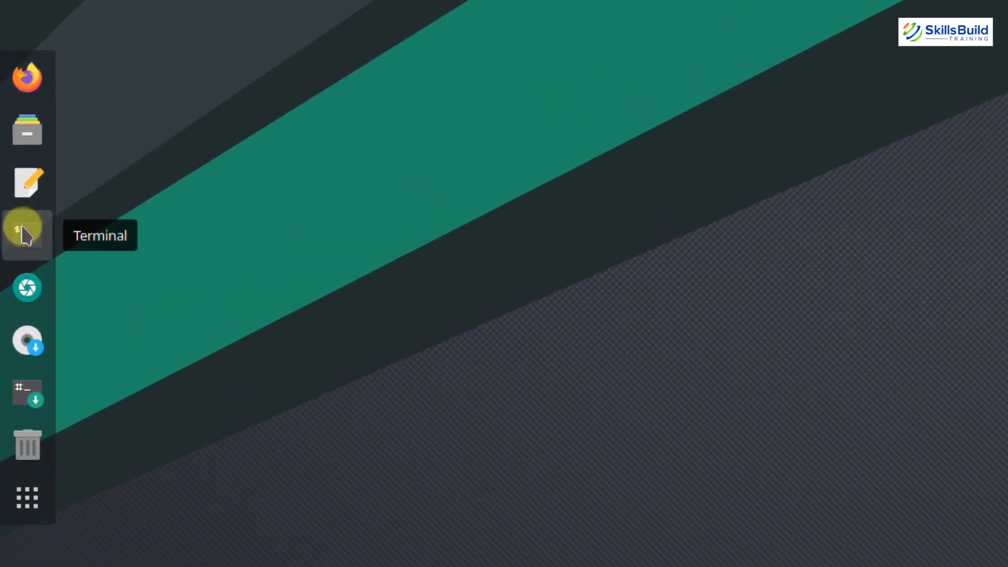
- Show the current swappiness value (60) with cat /proc/sys/vm/swappiness
left_click(26, 235)
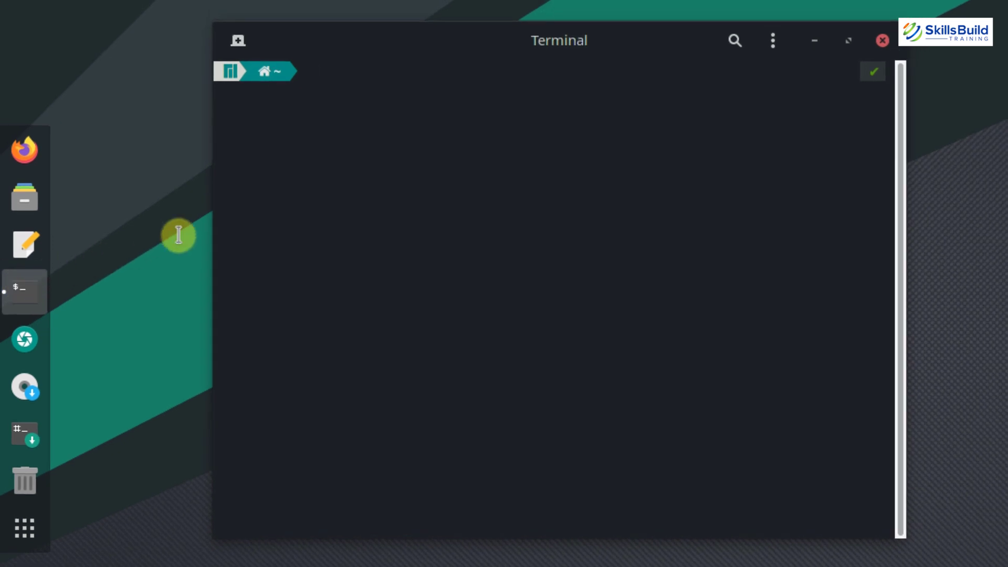
type("cat /proc")
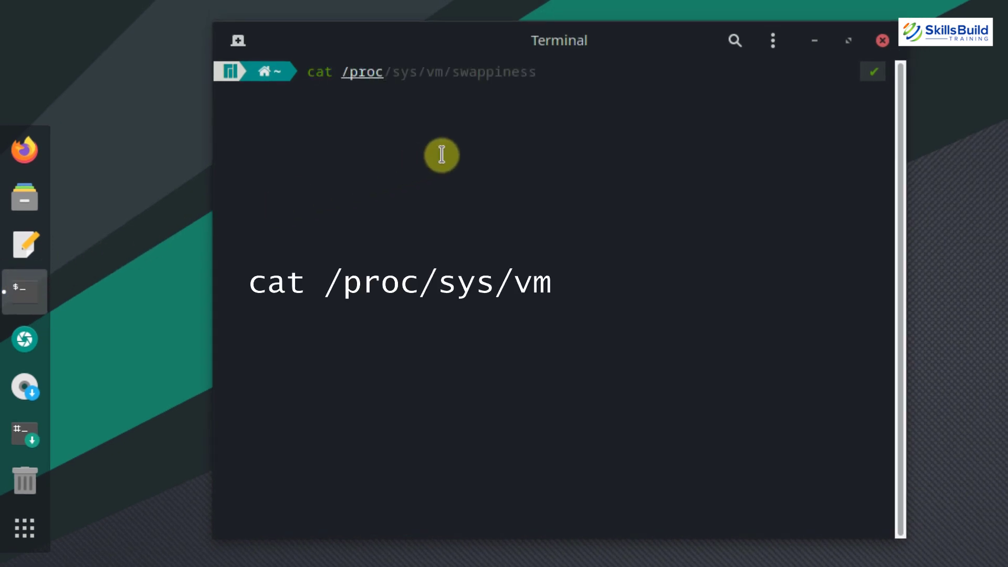
type("/sys/vm/swappiness")
key("Return")
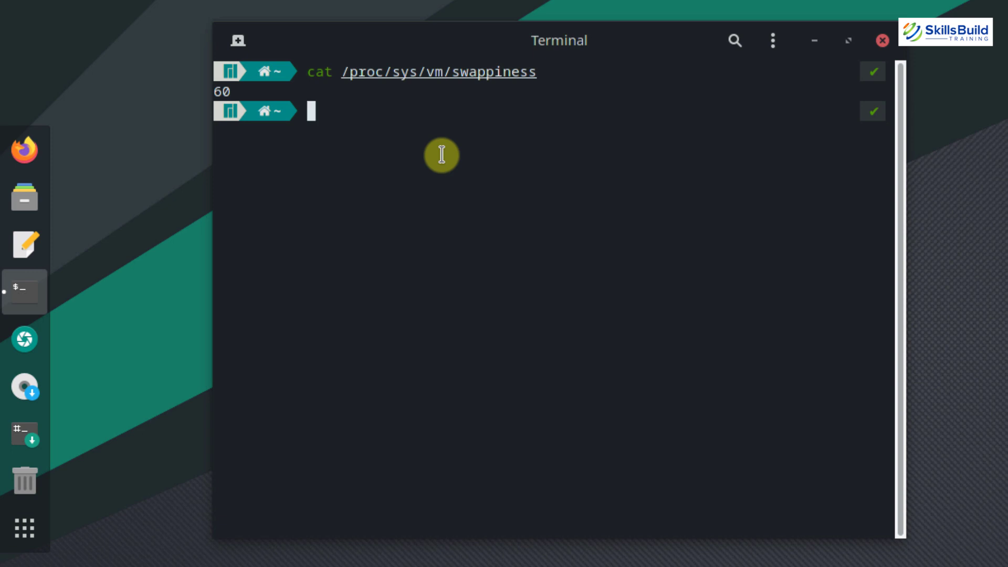
- Open /etc/sysctl.d/100-manjaro.conf in nano as root and review the vm.swappiness=10 line
type("sudo ")
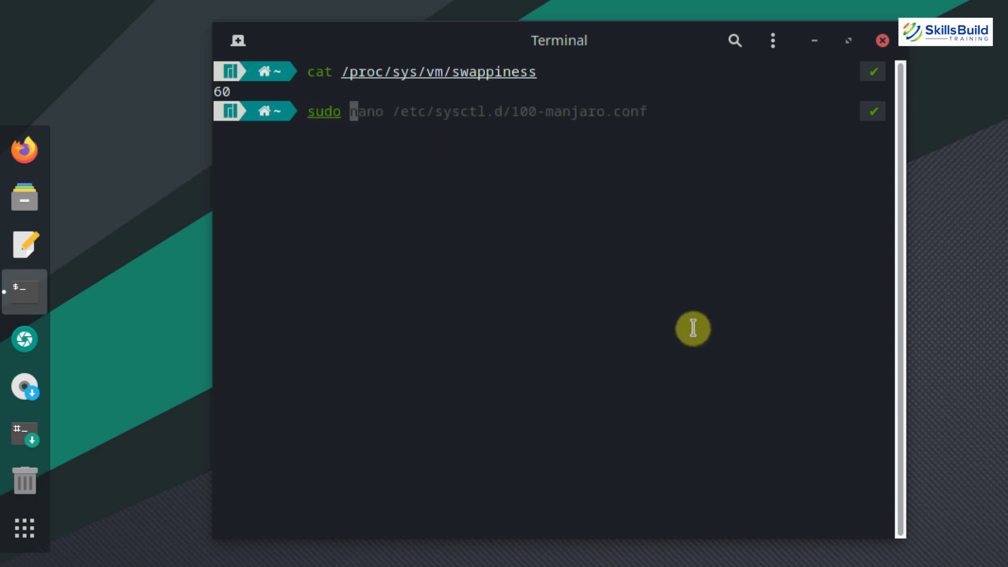
type("nano /etc/sysctl")
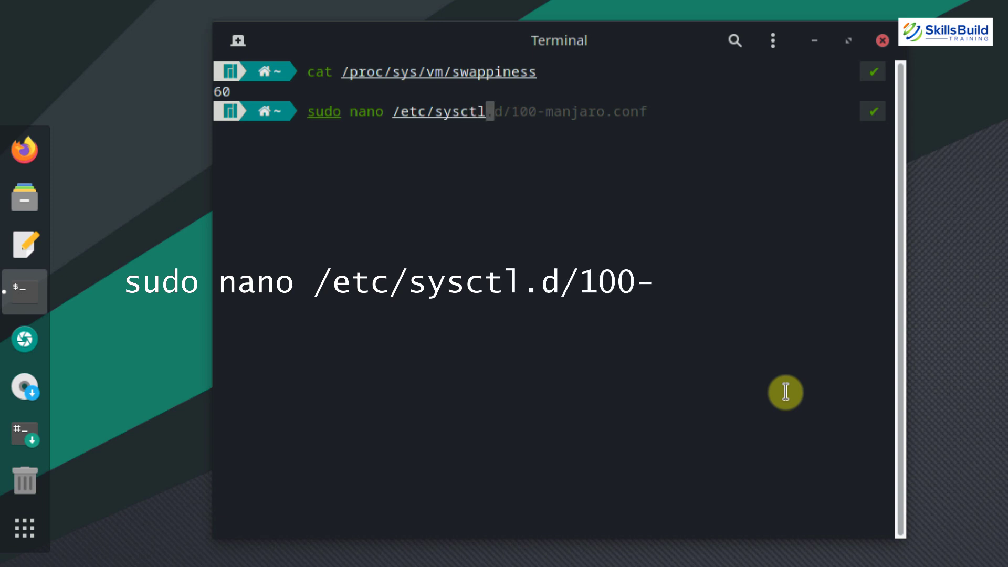
type(".d/100-manjaro.conf")
key("Return")
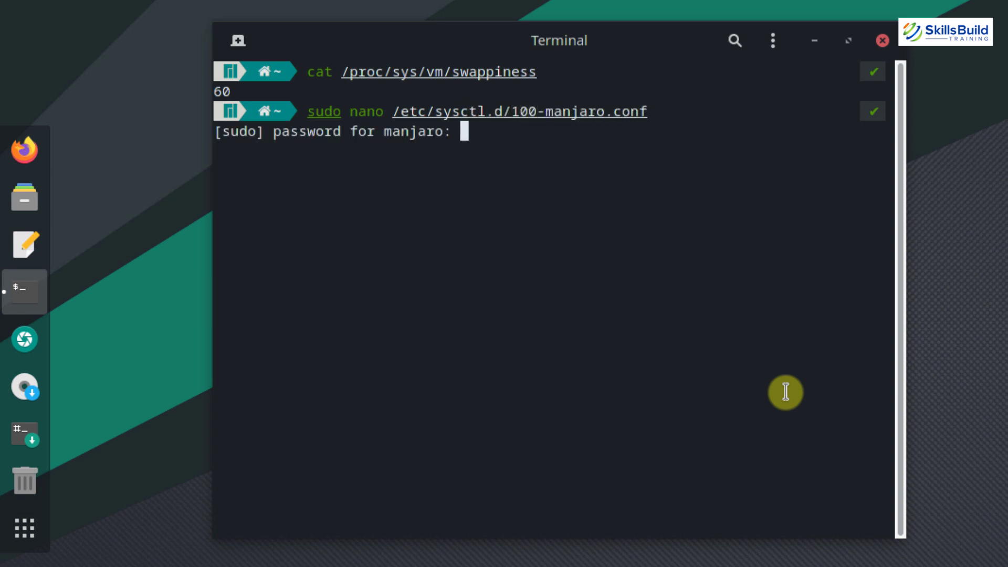
key("Return")
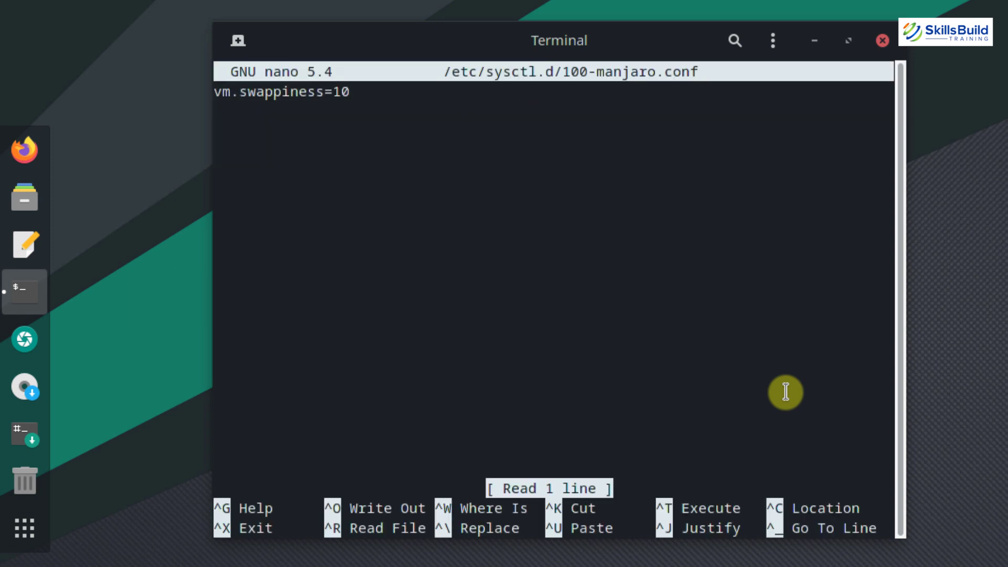
key("Right")
key("Right")
key("Right")
key("Right")
key("Right")
key("Right")
key("Right")
key("Right")
key("Right")
key("Right")
key("Right")
key("Right")
key("Right")
key("Right")
key("Right")
key("Right")
key("Right")
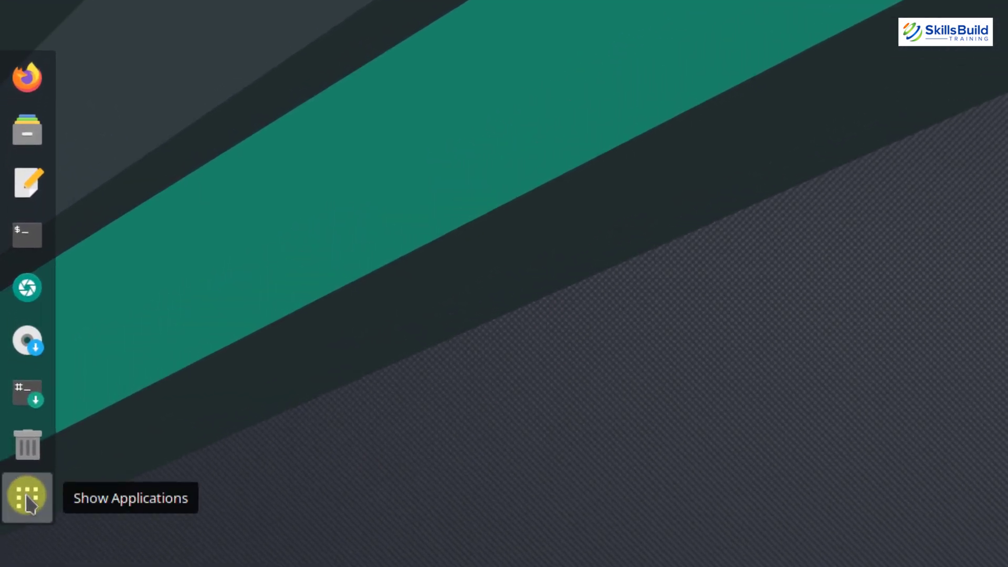
- Open Add/Remove Software's Preferences, authenticating with the admin password
left_click(28, 499)
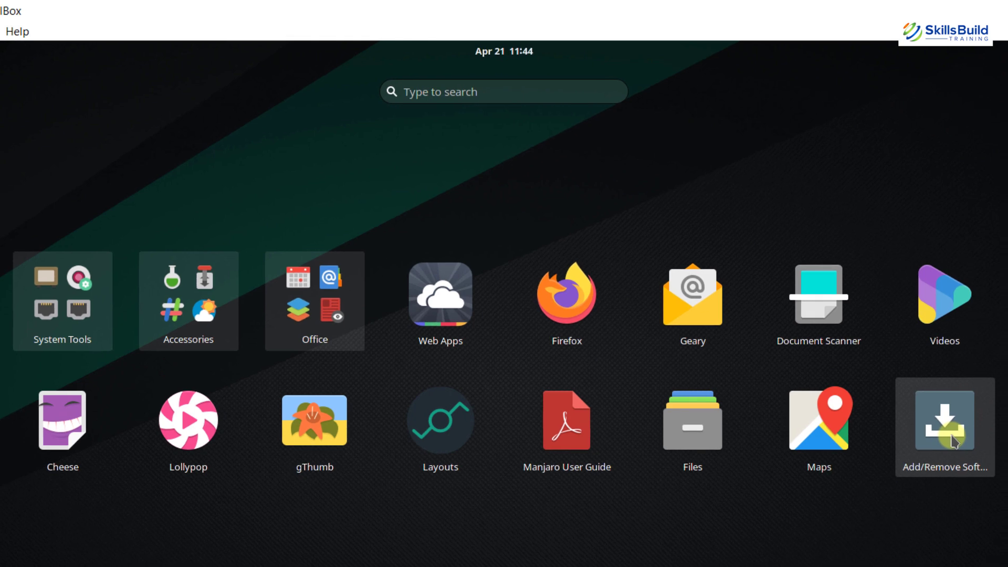
left_click(946, 425)
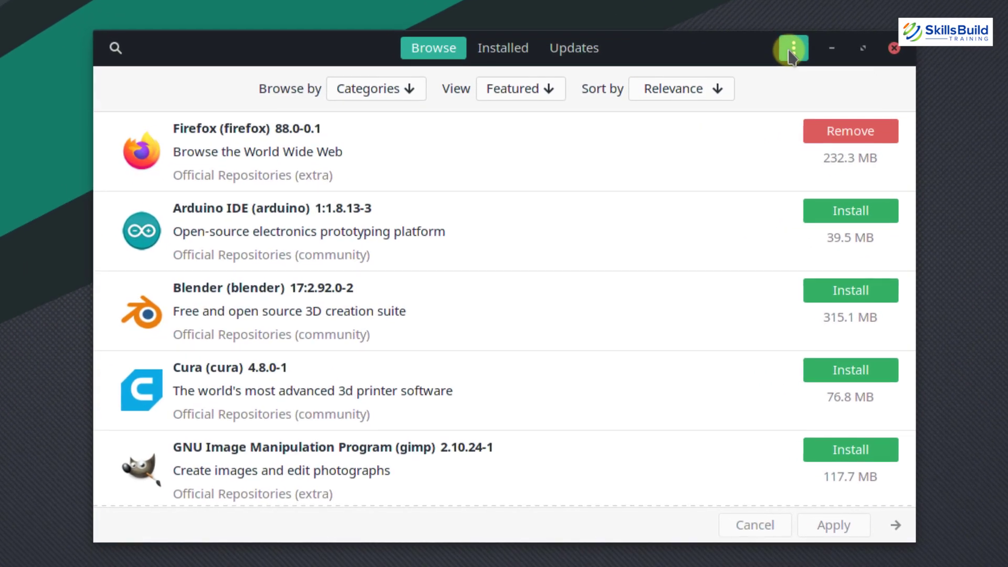
left_click(794, 48)
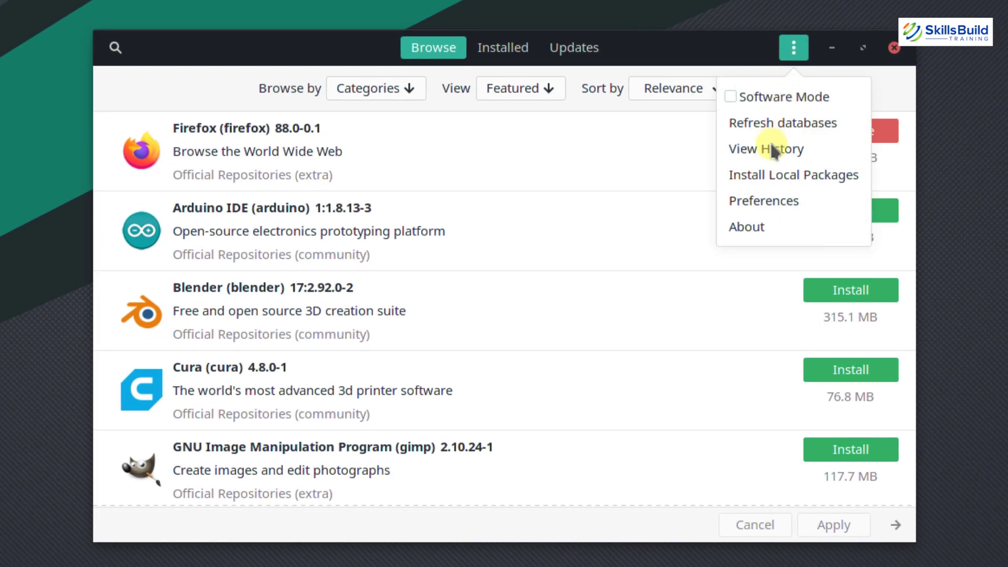
left_click(762, 200)
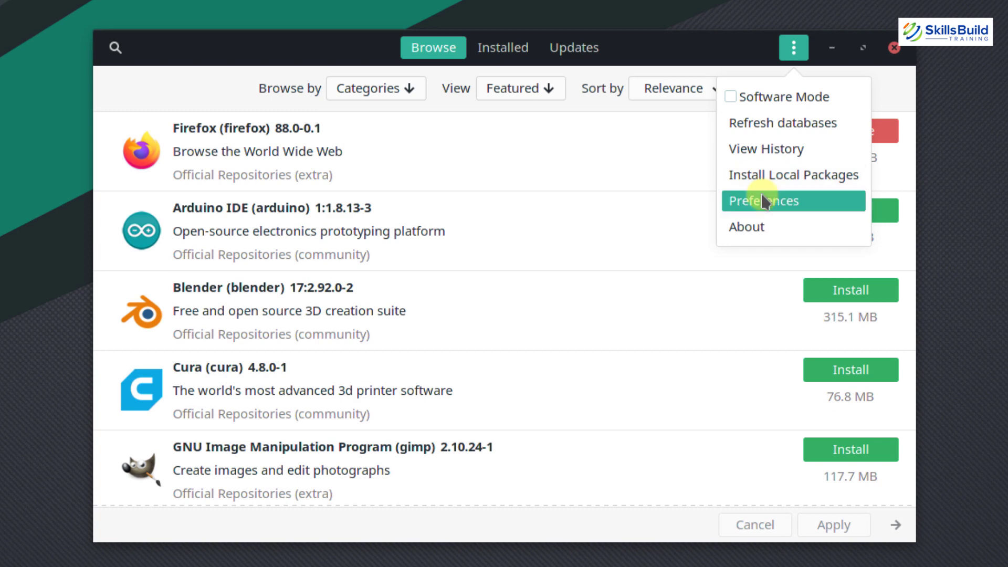
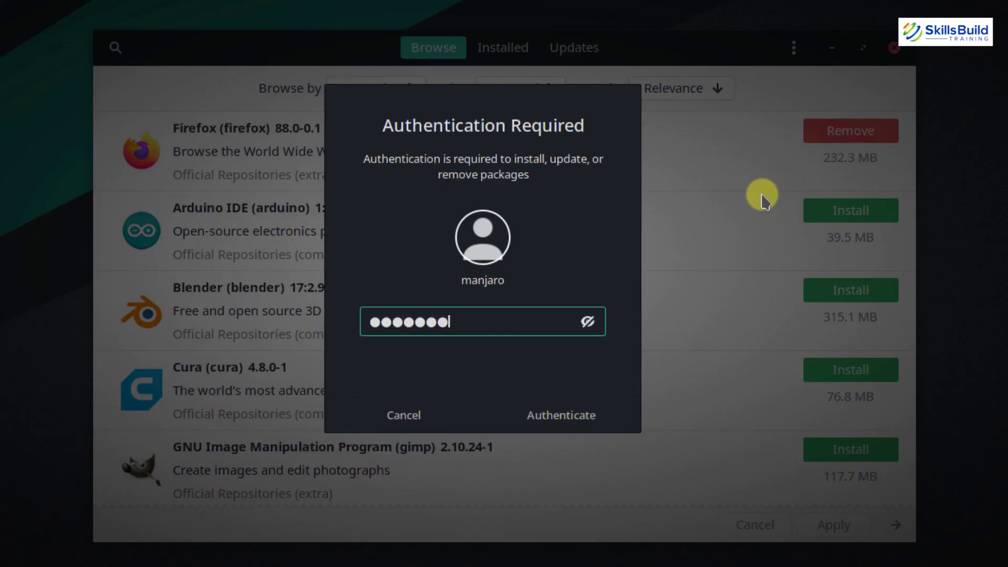
key("Return")
- Set Official Repositories to use mirrors from Canada and refresh the mirror list
left_click(457, 163)
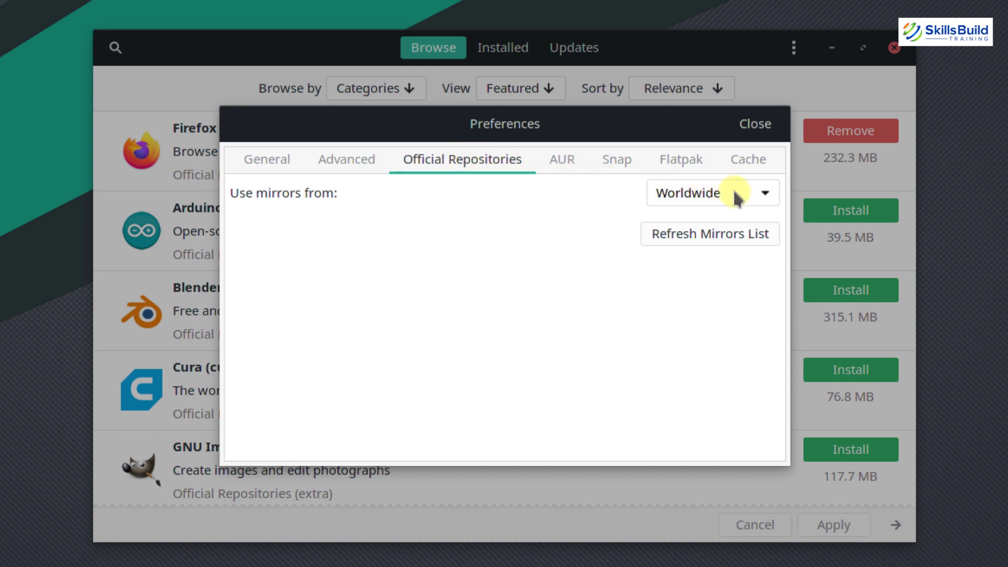
left_click(751, 199)
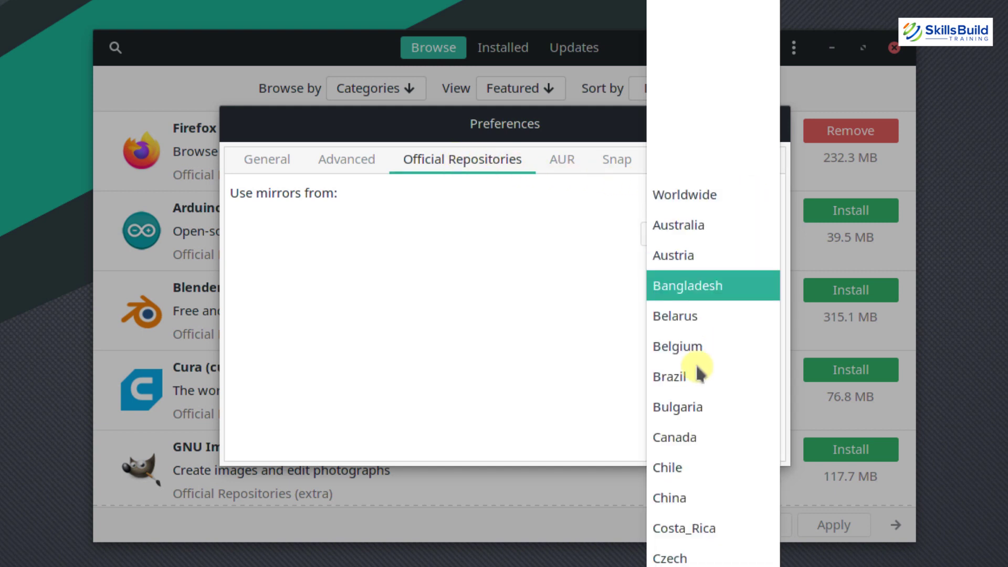
key("Down")
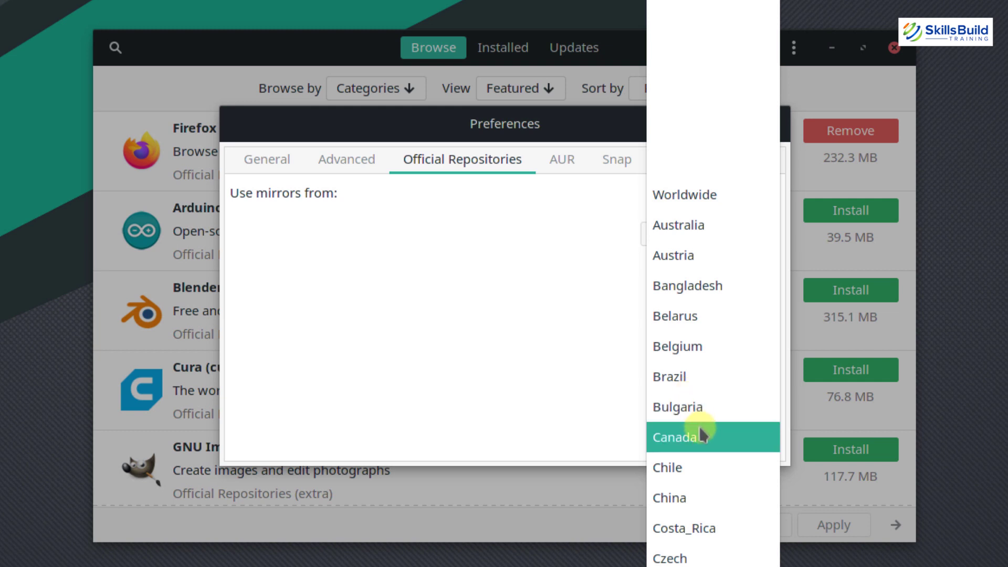
left_click(706, 443)
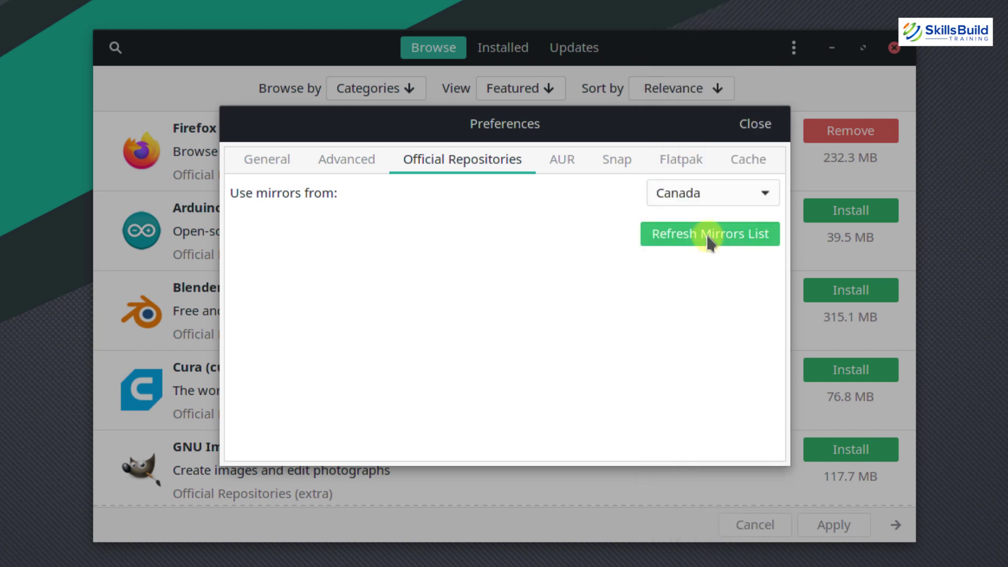
left_click(710, 234)
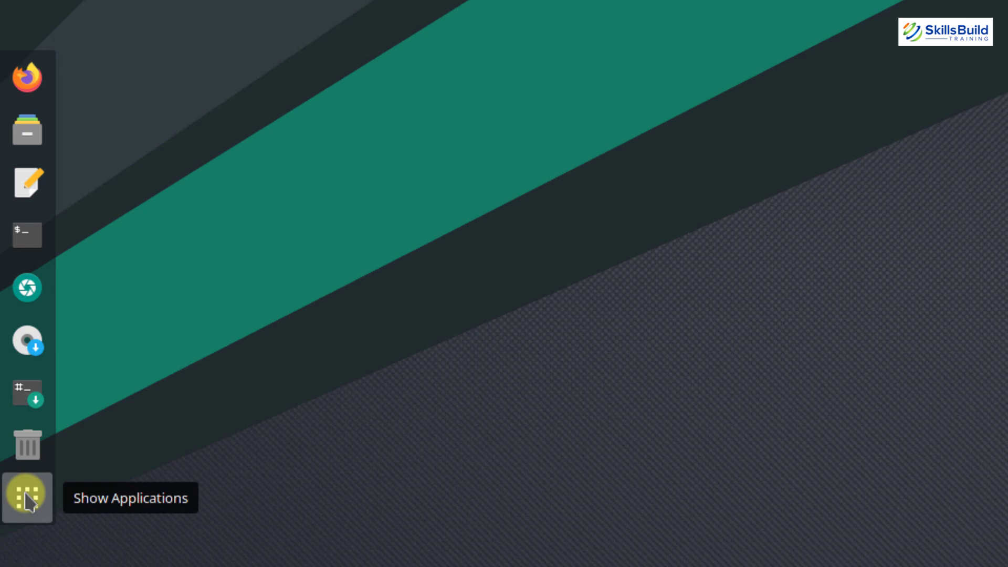
left_click(28, 498)
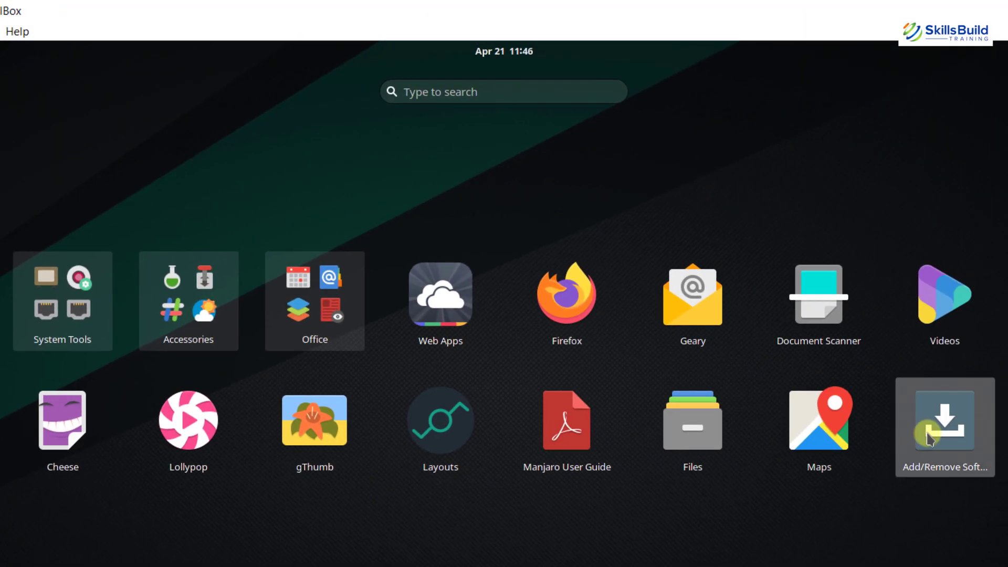
left_click(967, 436)
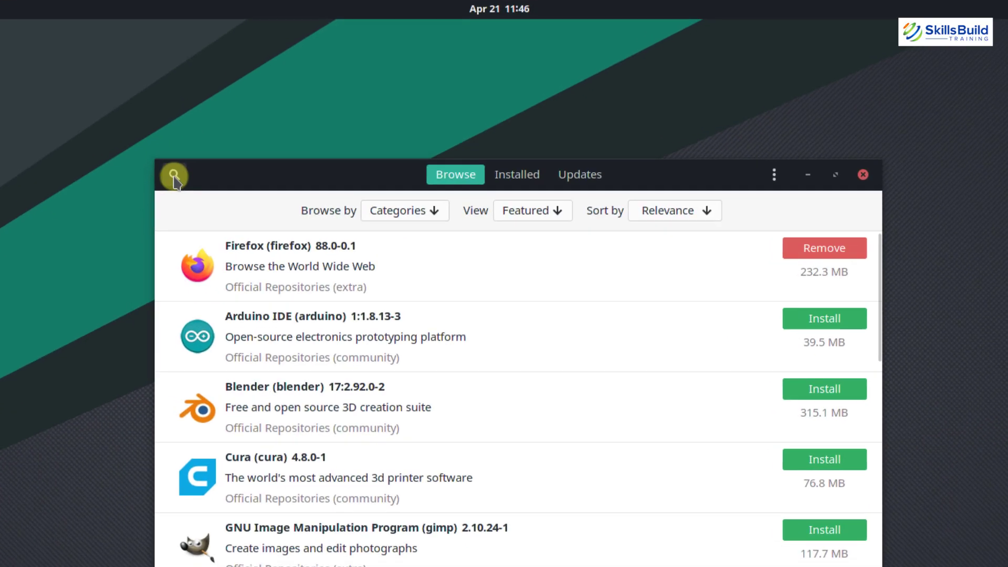
left_click(109, 216)
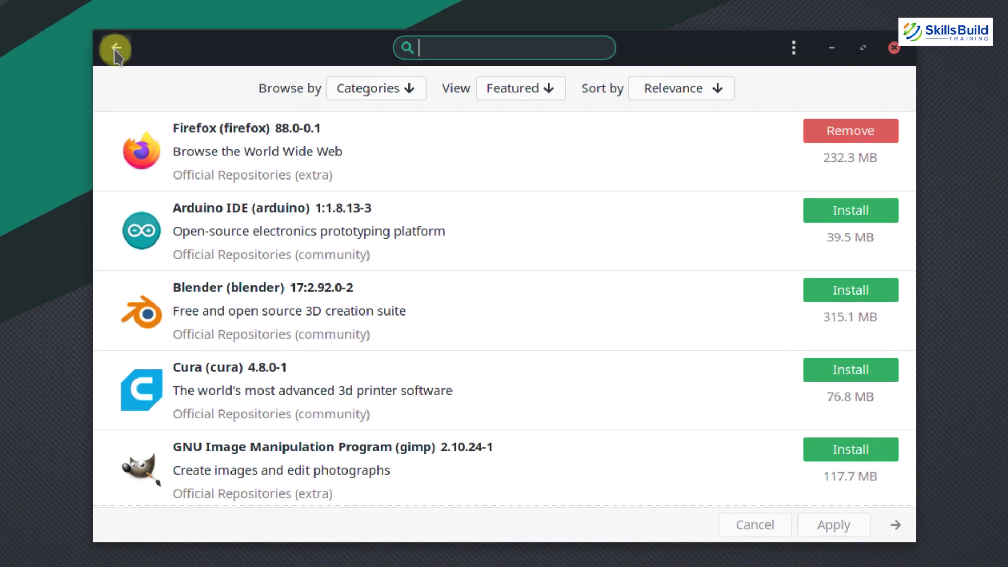
type("gufw")
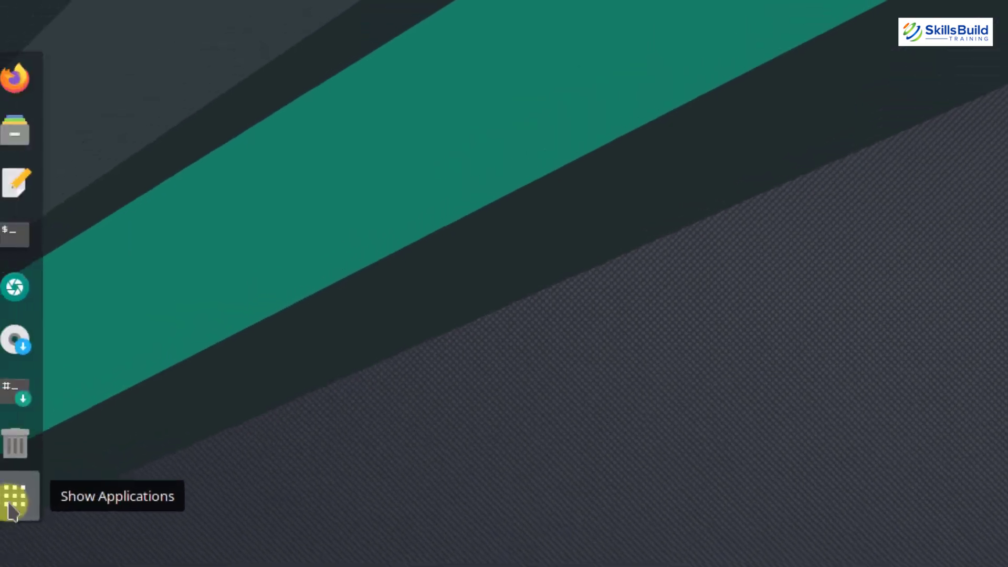
- Launch GUFW Firewall Configuration from a gufw search, entering the admin password
left_click(24, 504)
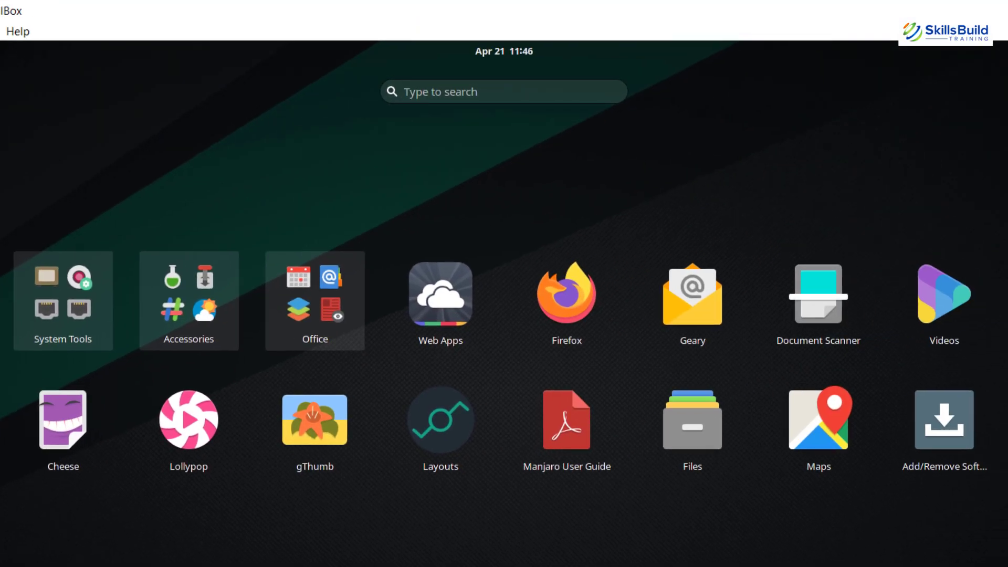
type("gufw")
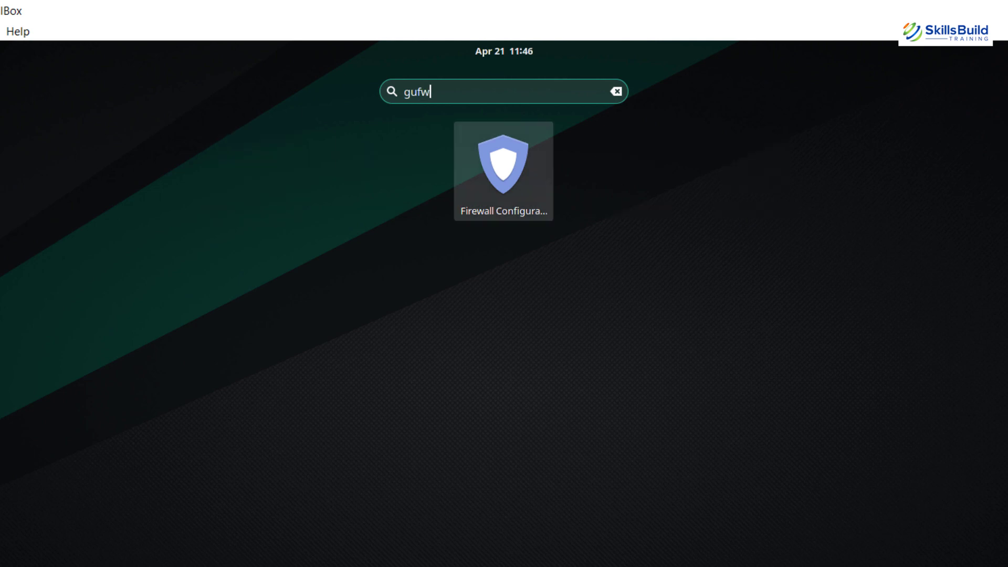
left_click(502, 170)
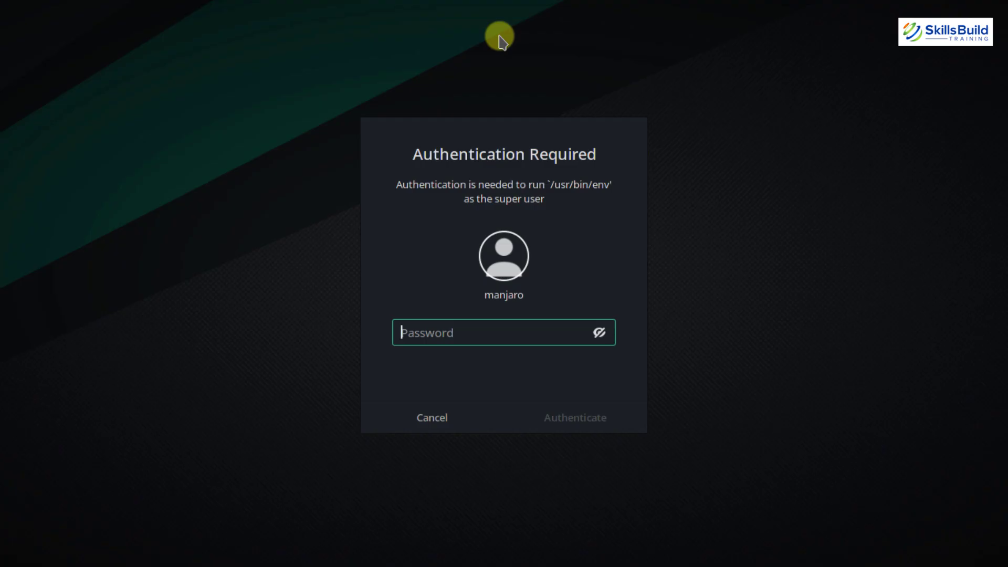
type("********")
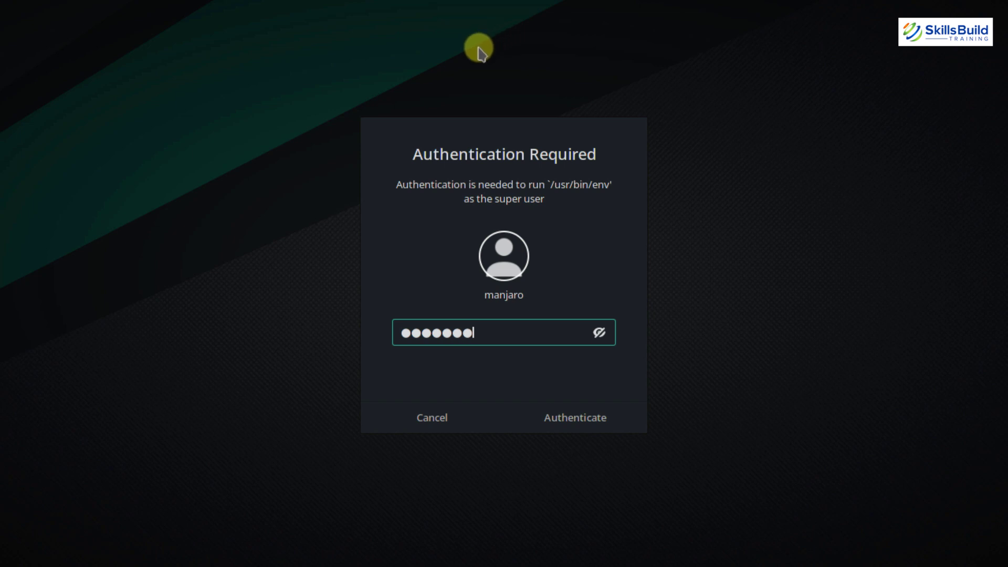
key("Return")
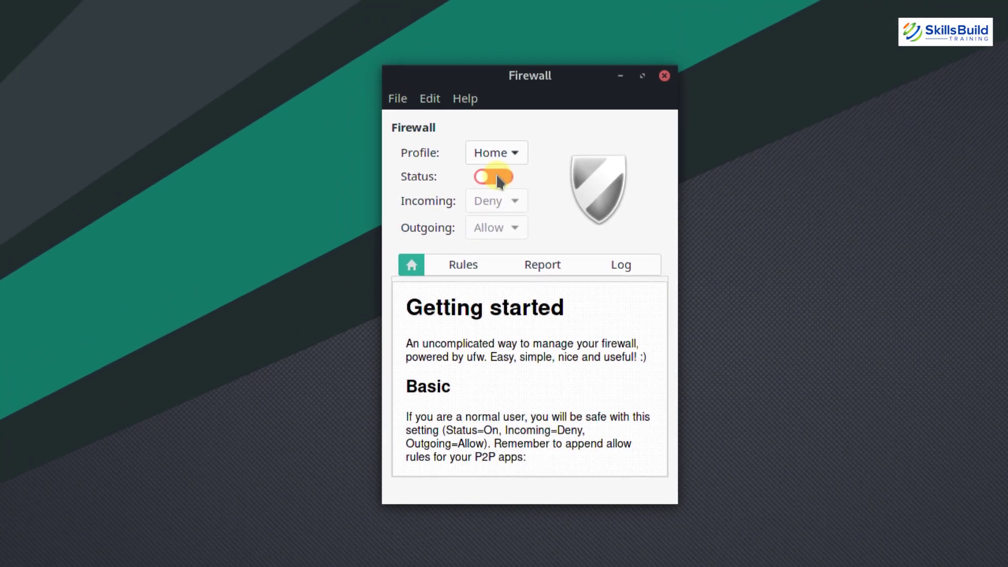
- Keep the Home firewall profile, review the empty Rules list, and close the window
left_click(515, 154)
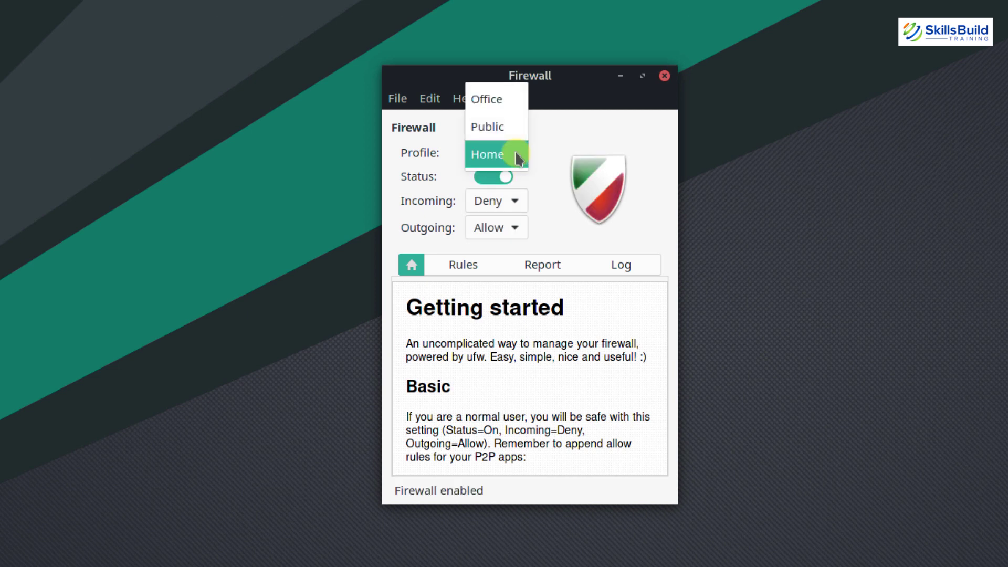
key("Up")
key("Up")
key("Down")
key("Down")
left_click(557, 140)
left_click(467, 268)
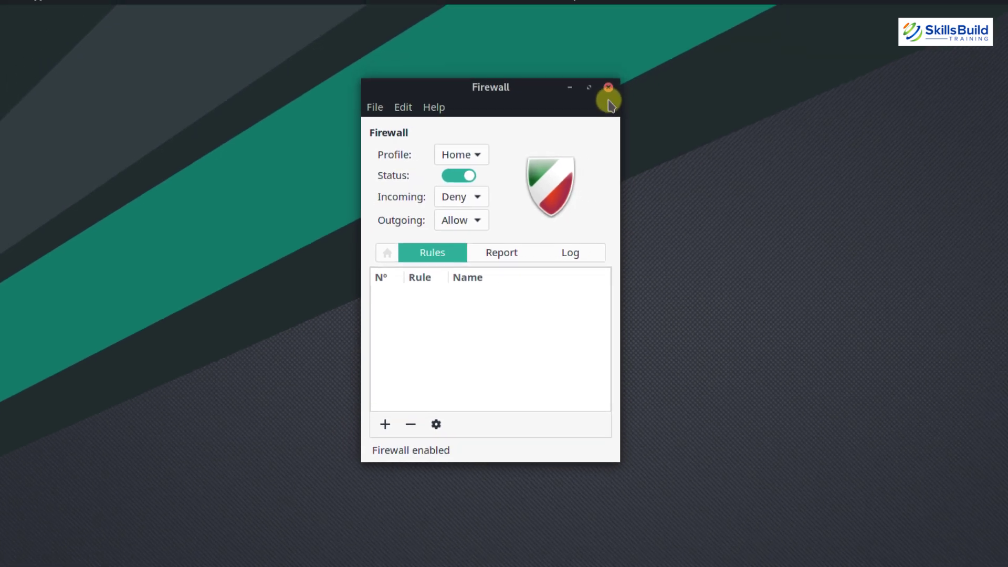
left_click(664, 76)
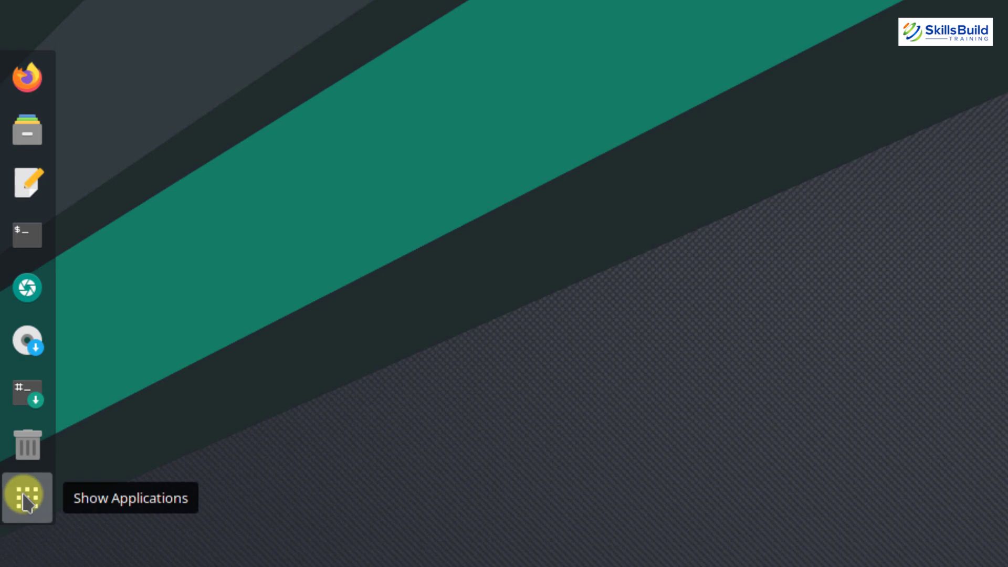
- Open Pamac Preferences with the admin password and turn on Enable AUR support in the AUR tab
left_click(25, 499)
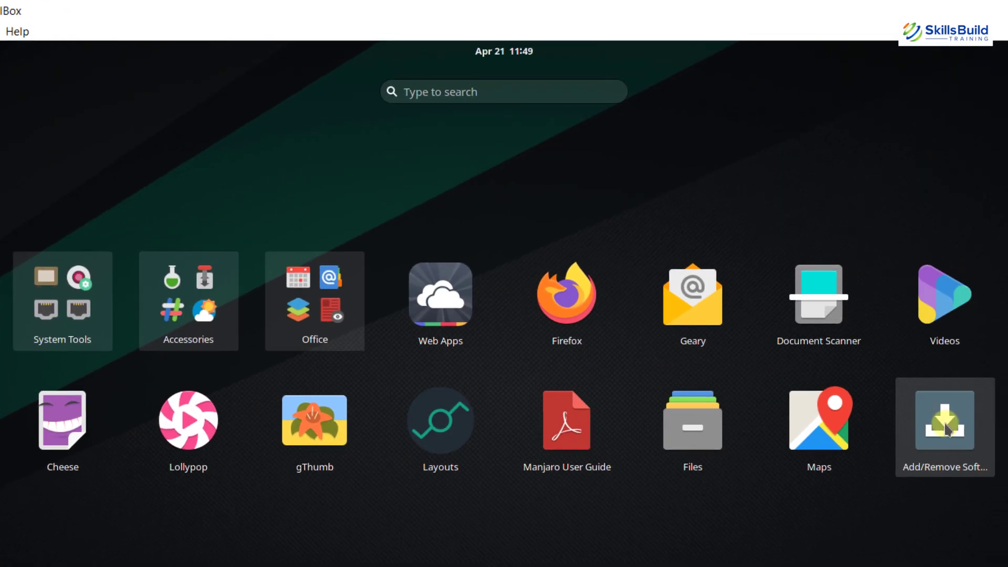
left_click(945, 423)
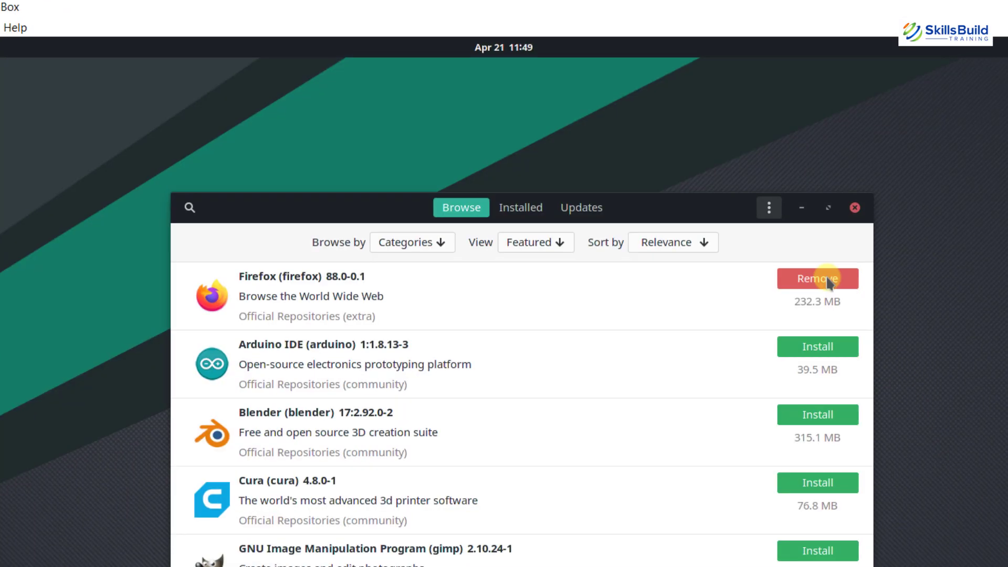
left_click(770, 207)
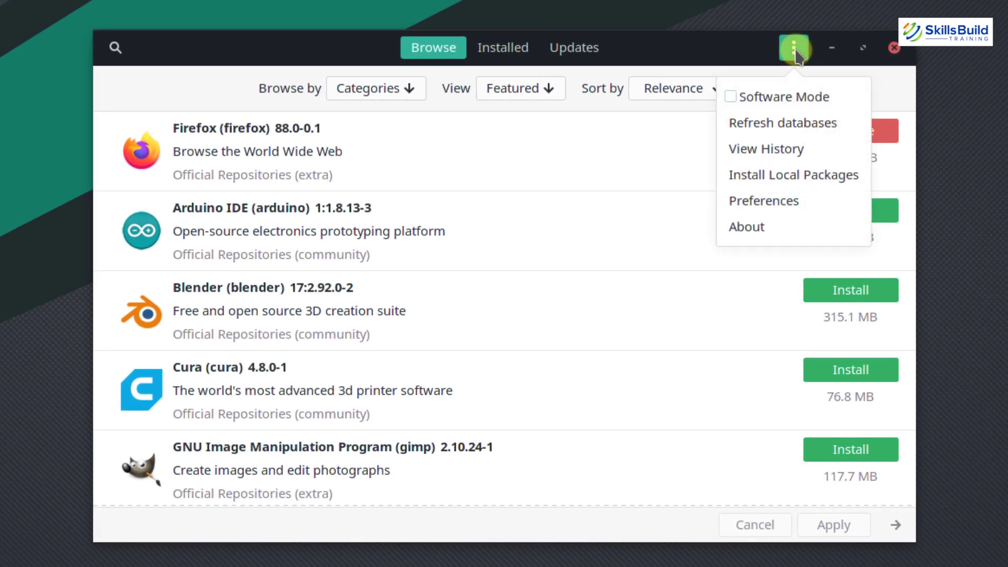
left_click(792, 201)
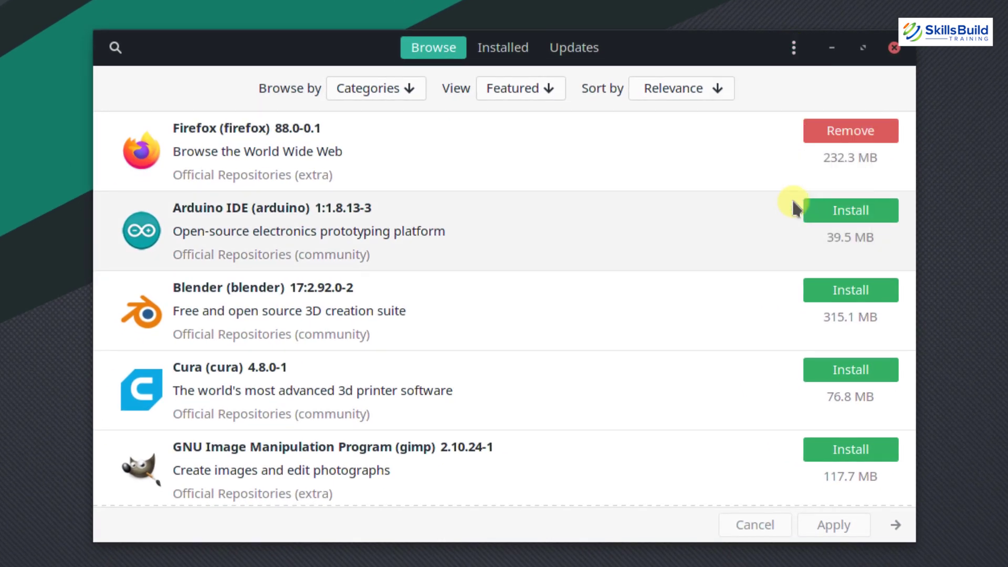
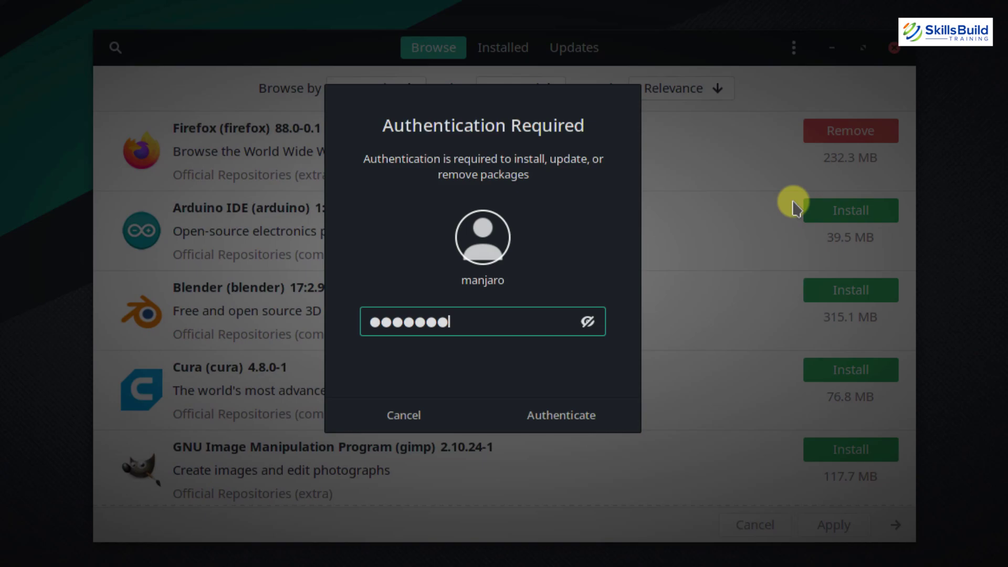
key("Return")
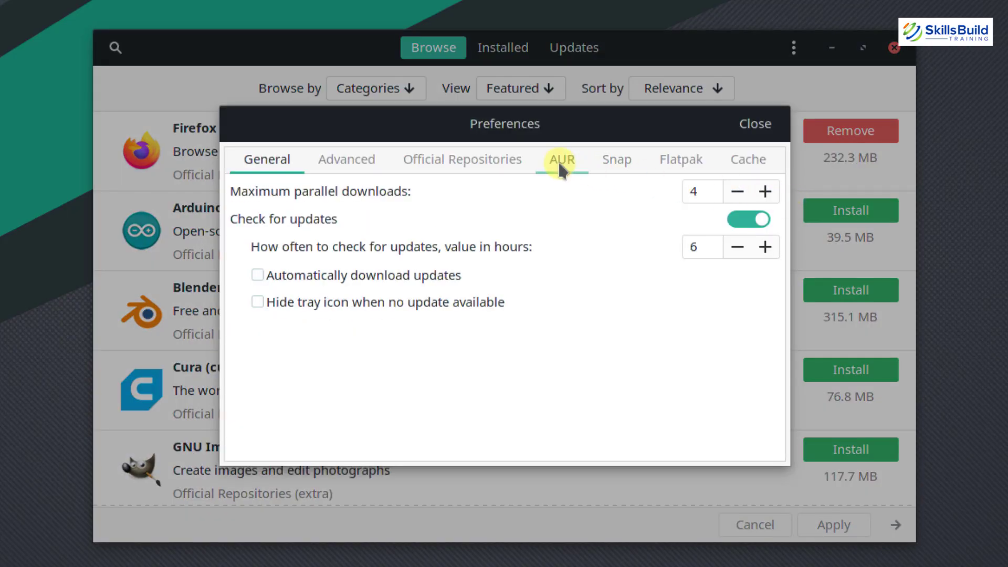
left_click(559, 165)
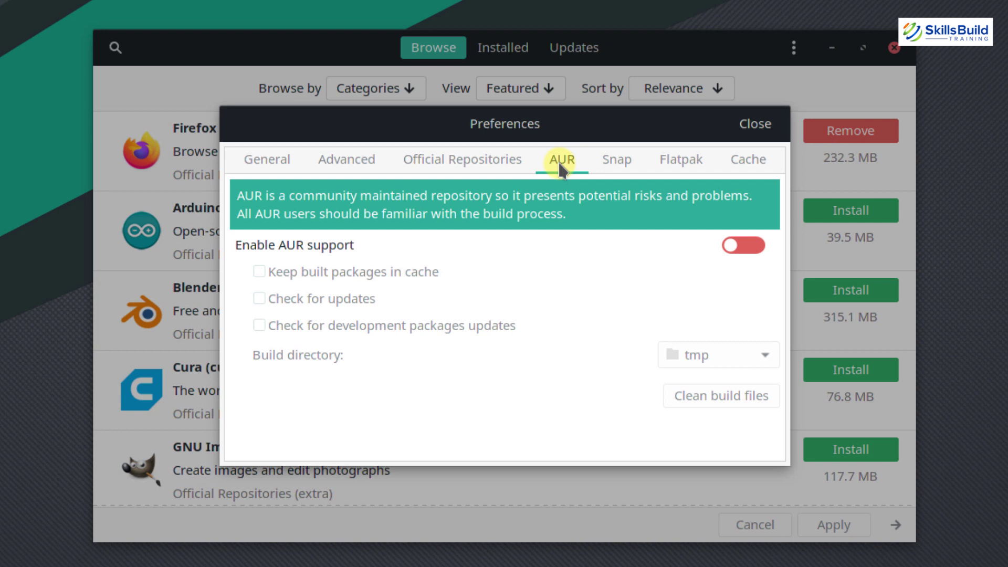
left_click(734, 245)
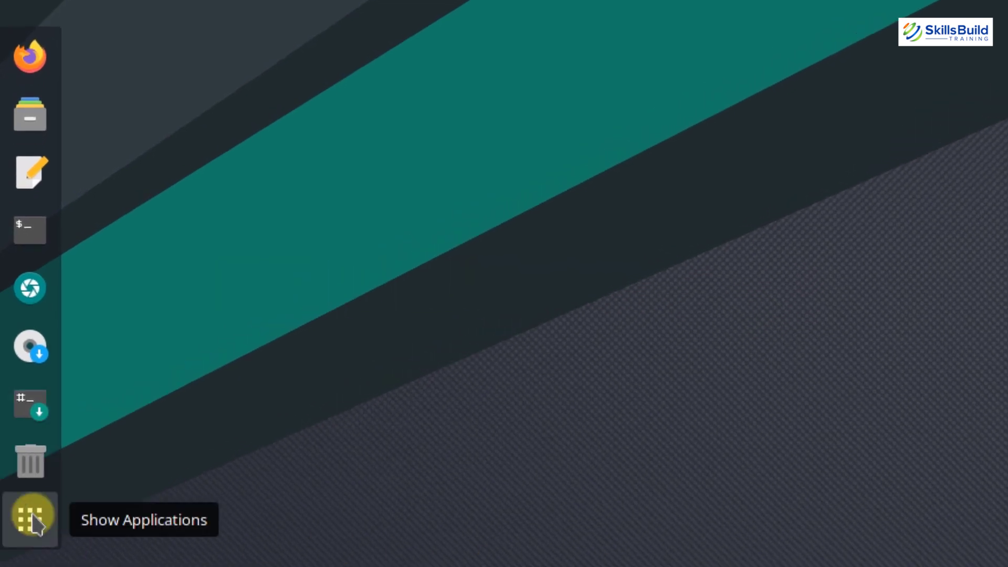
- In Manjaro Settings Manager's Language Packages, confirm the Global and en_US packages are installed
left_click(30, 518)
type("manjaro")
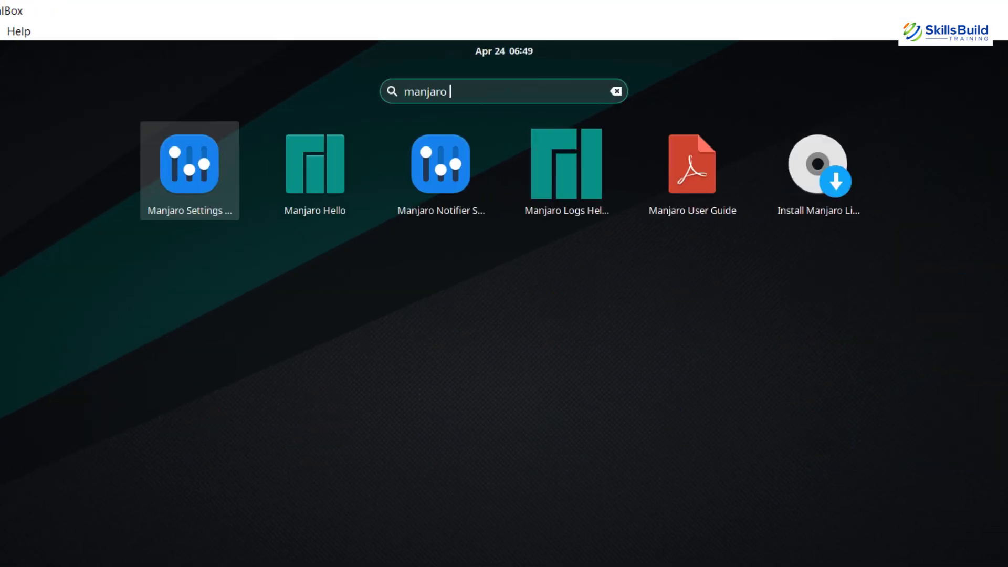
key("Return")
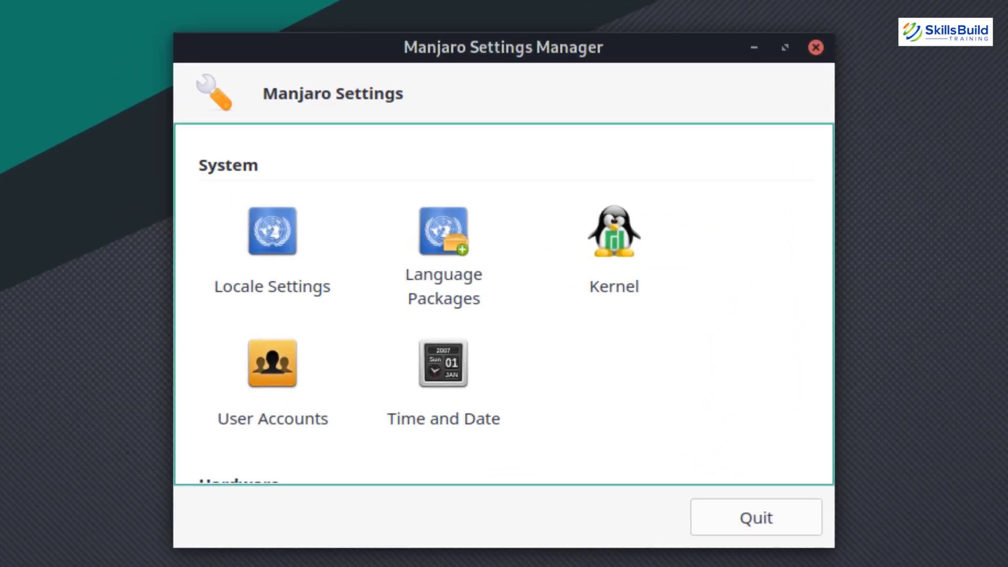
left_click(433, 257)
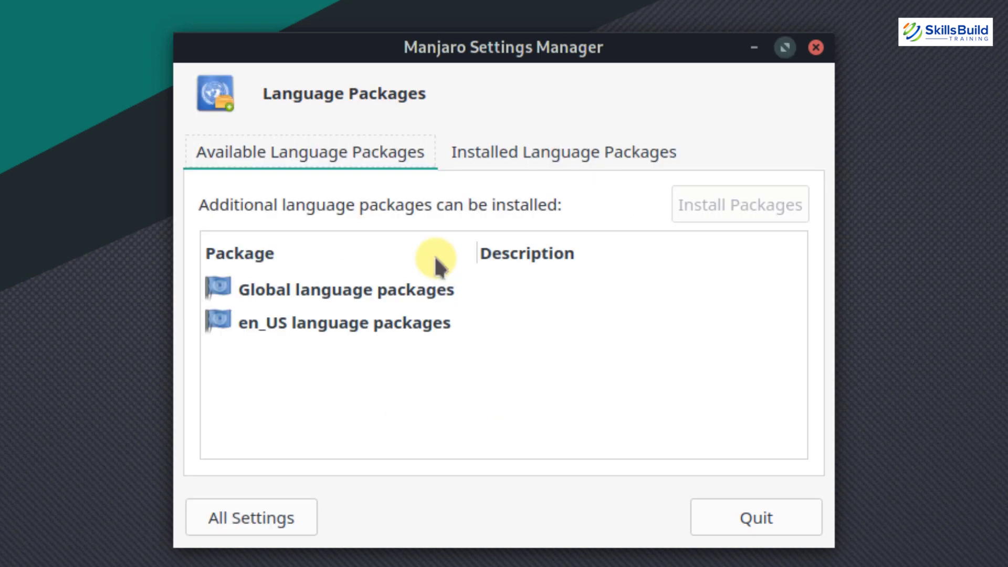
left_click(786, 47)
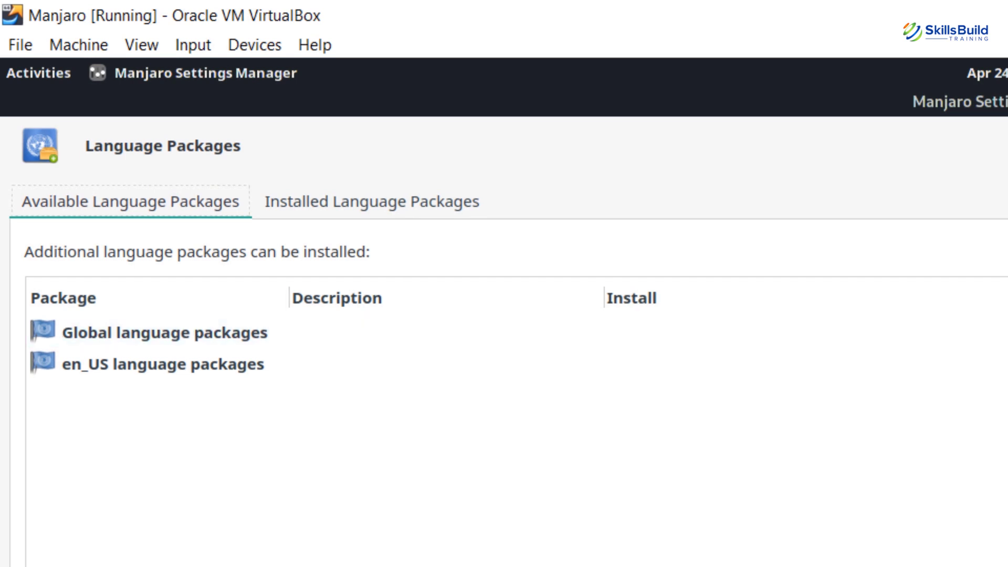
left_click(448, 209)
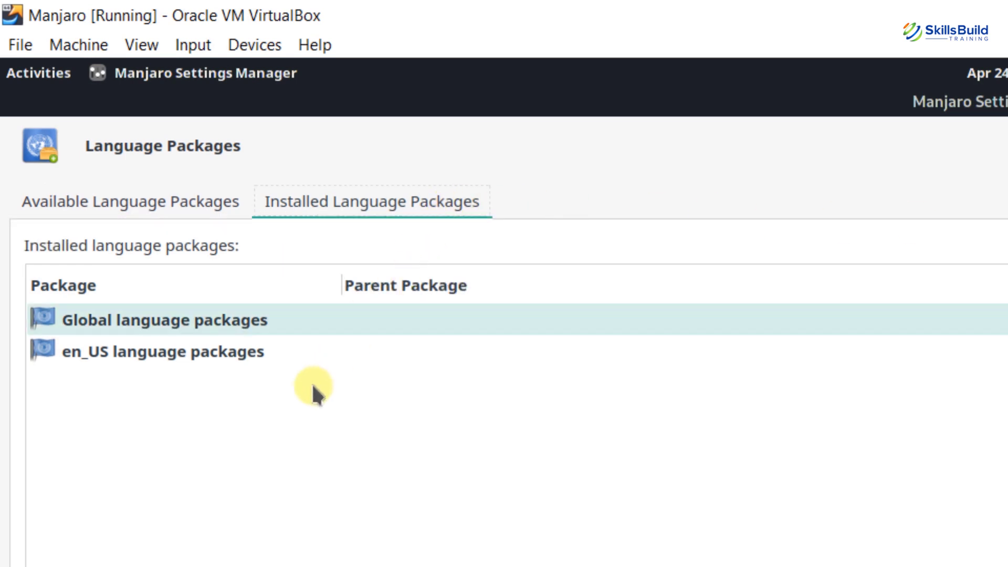
left_click(279, 406)
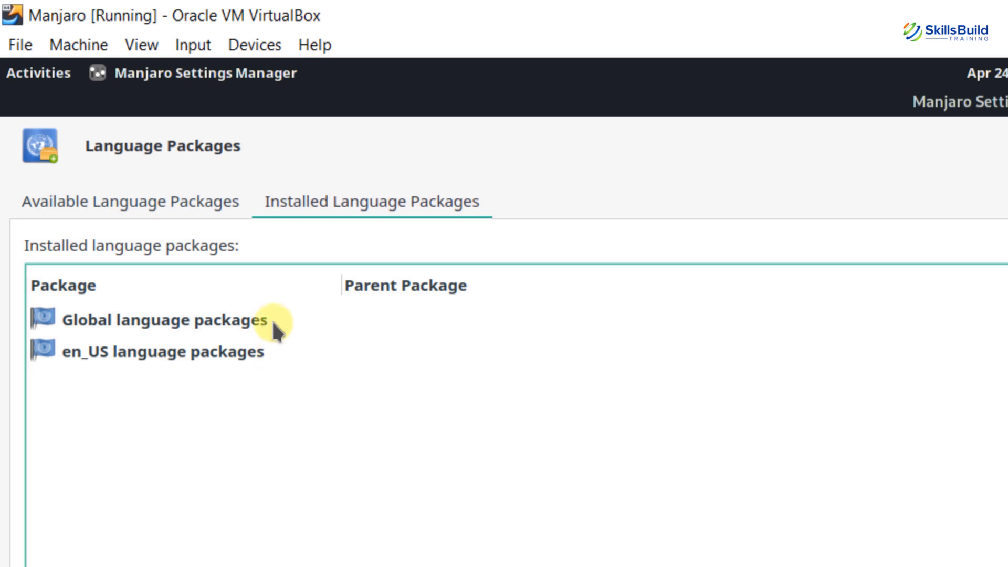
left_click(206, 213)
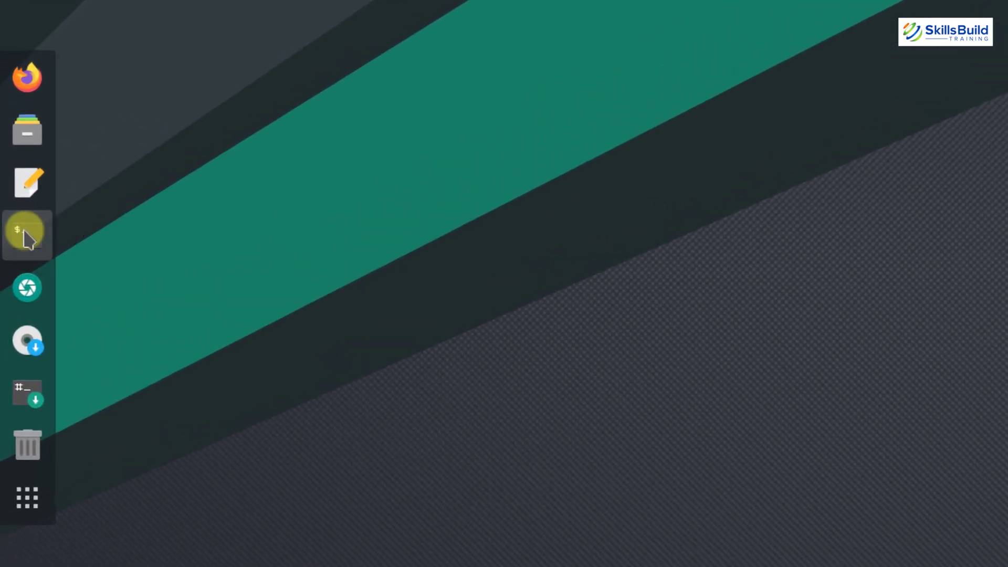
- Run sudo systemctl enable fstrim.timer in a new terminal and enter the password
left_click(24, 231)
type("sud")
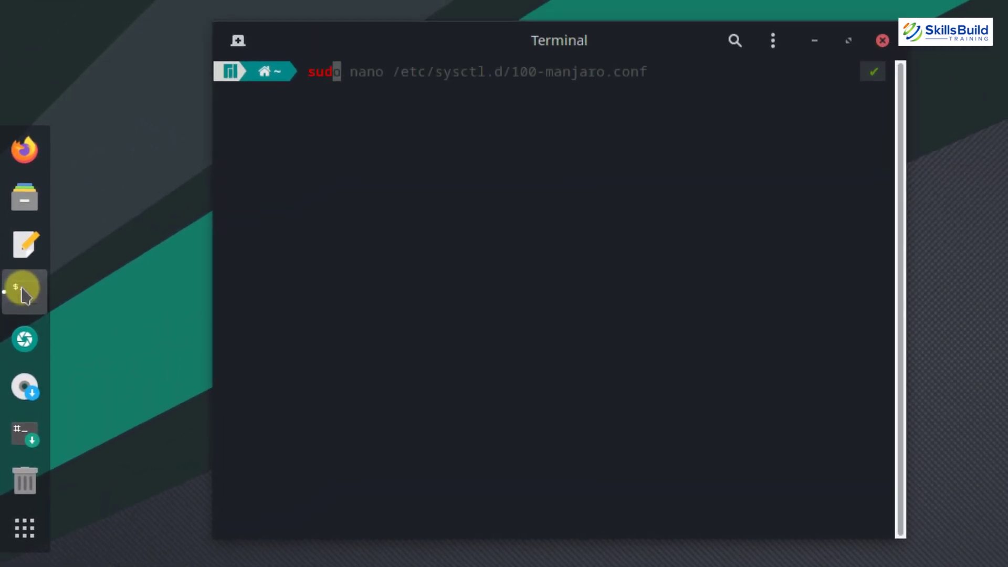
type("o s")
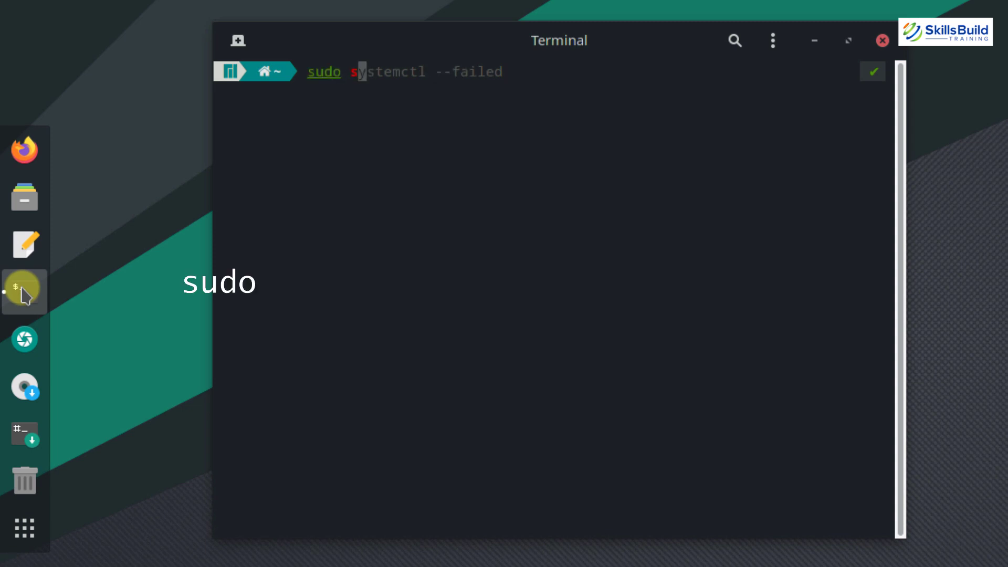
type("ystemctl")
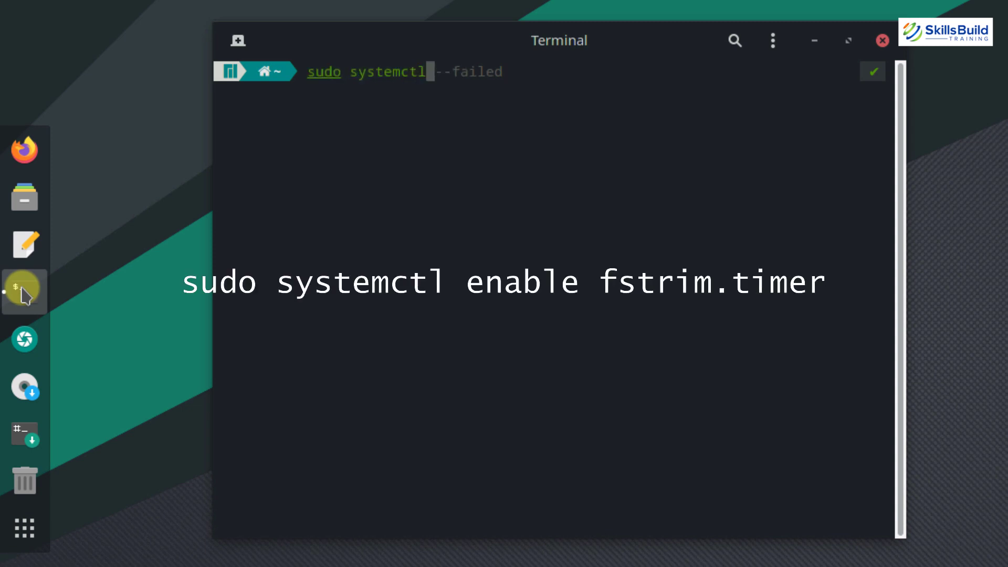
type(" enab")
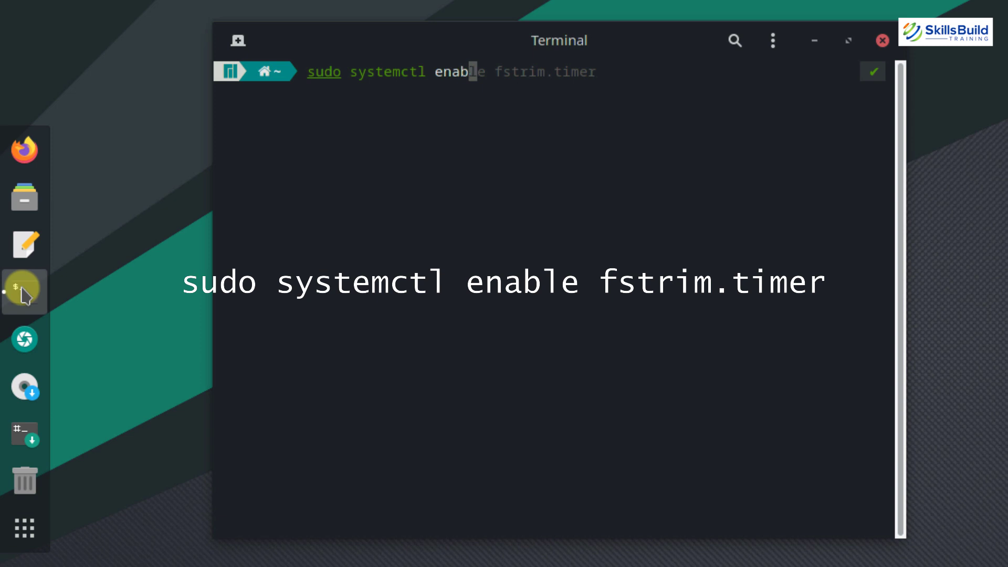
type("le fstrim")
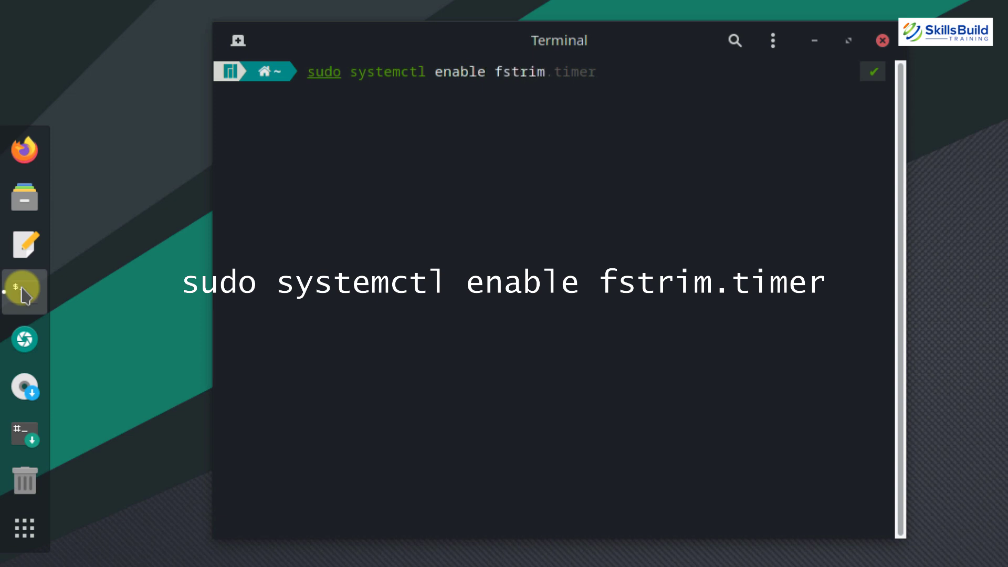
type(".timer")
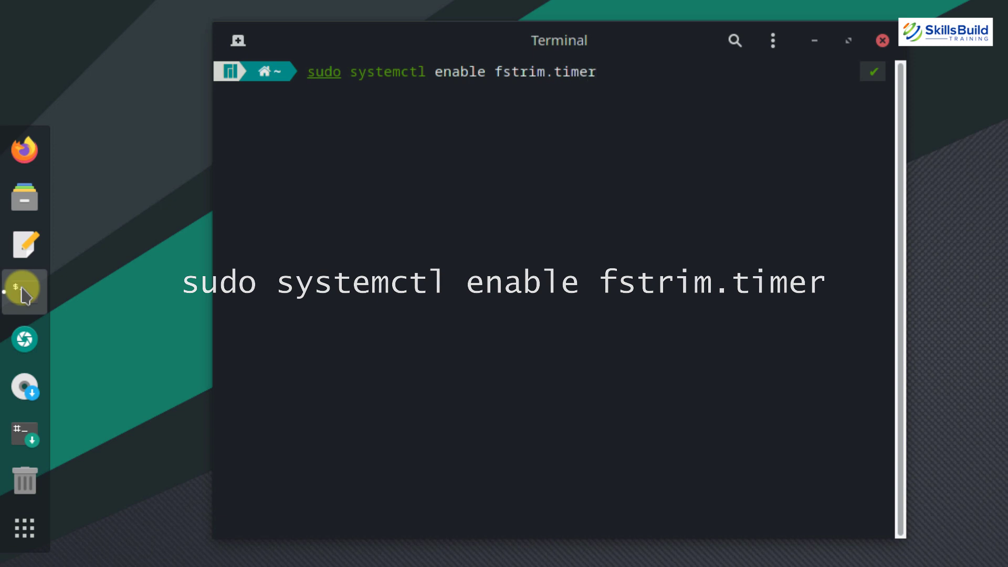
key("Return")
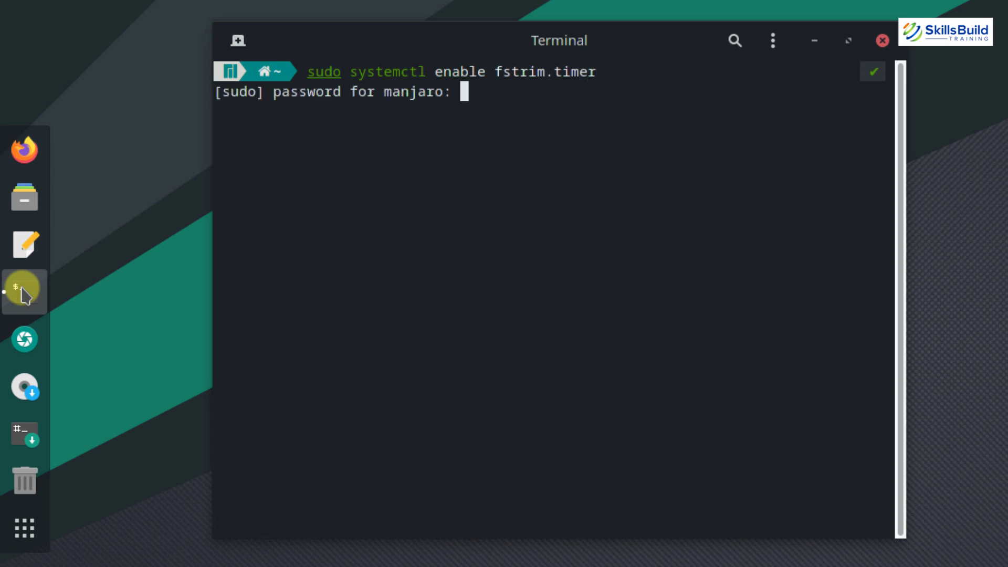
key("Return")
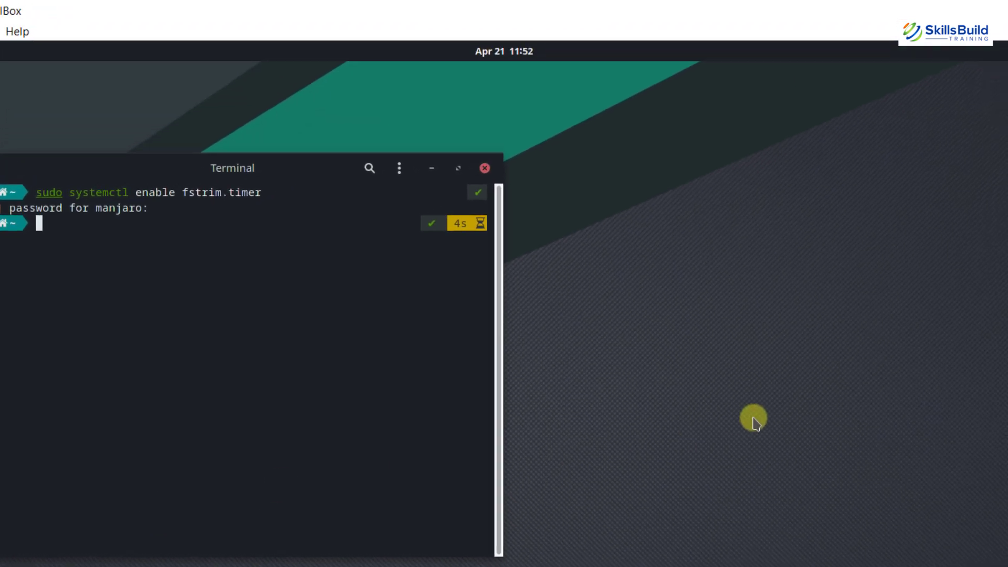
- Search Add/Remove Software for 'redshift' to find Redshift 1.12-4 in the official repositories
key("super+a")
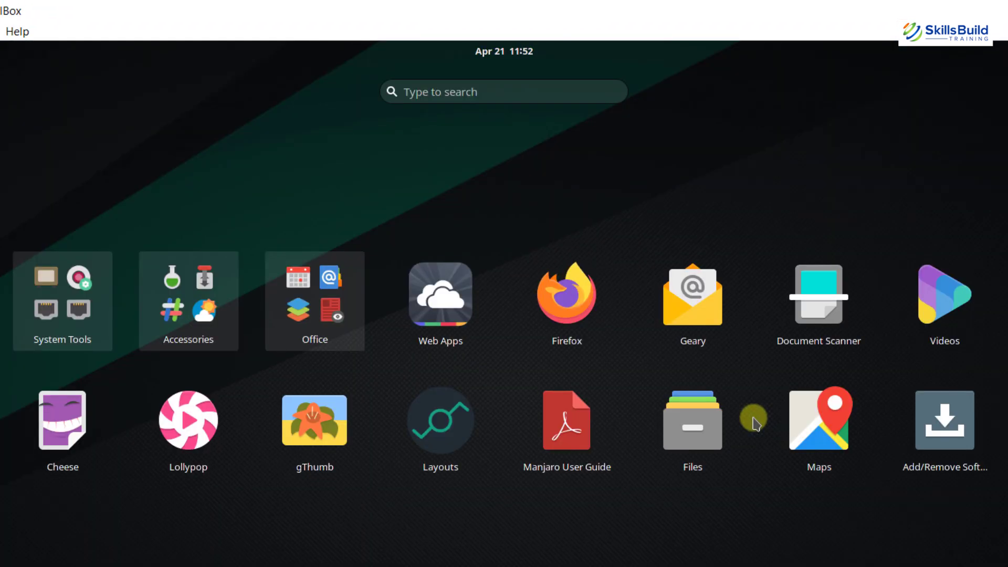
left_click(945, 420)
left_click(228, 206)
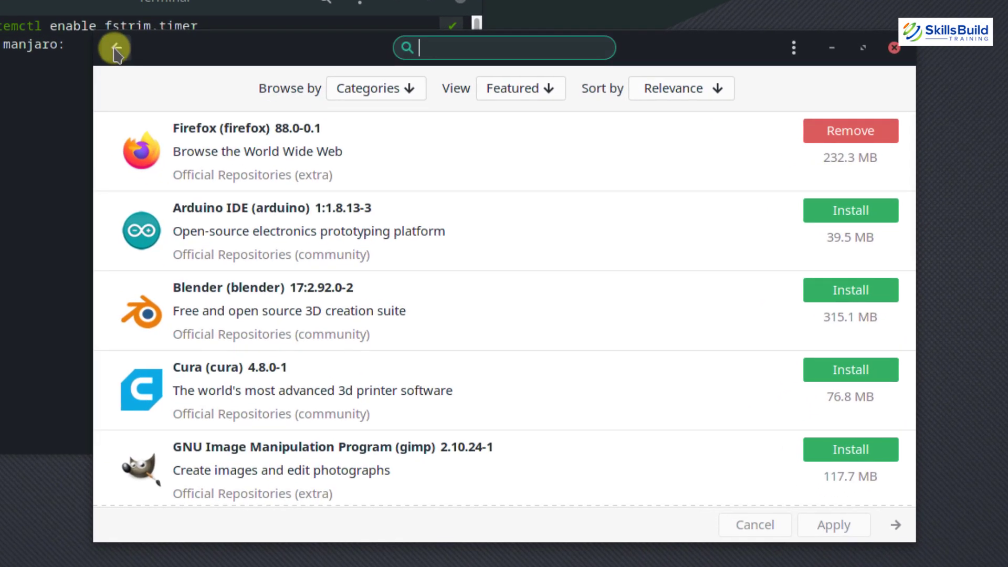
type("redsg")
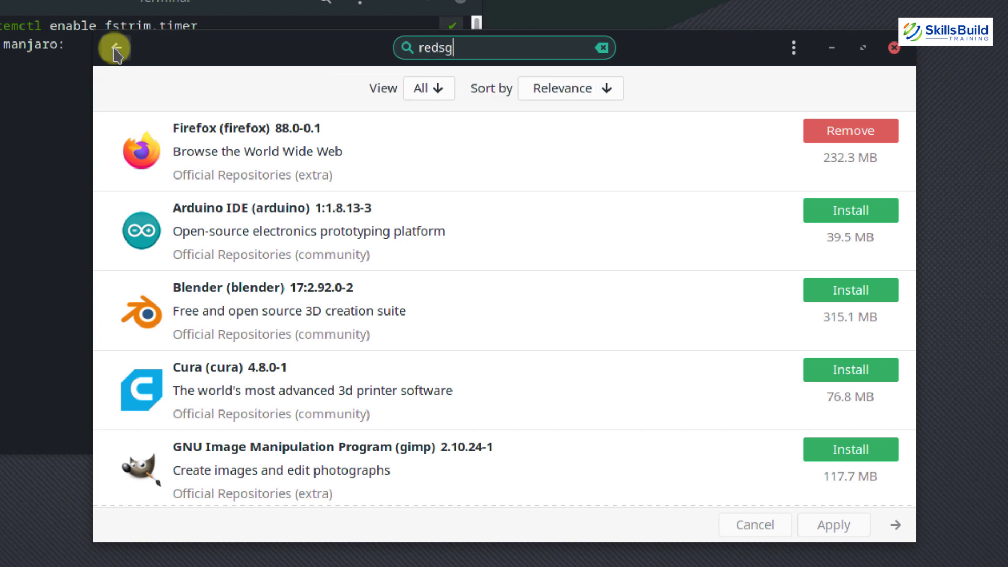
key("BackSpace")
type("hift")
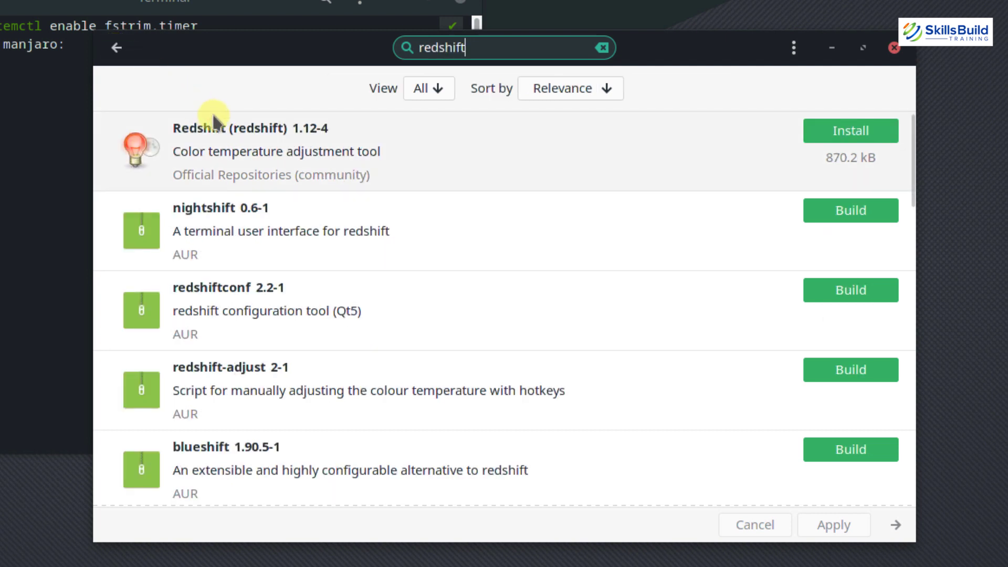
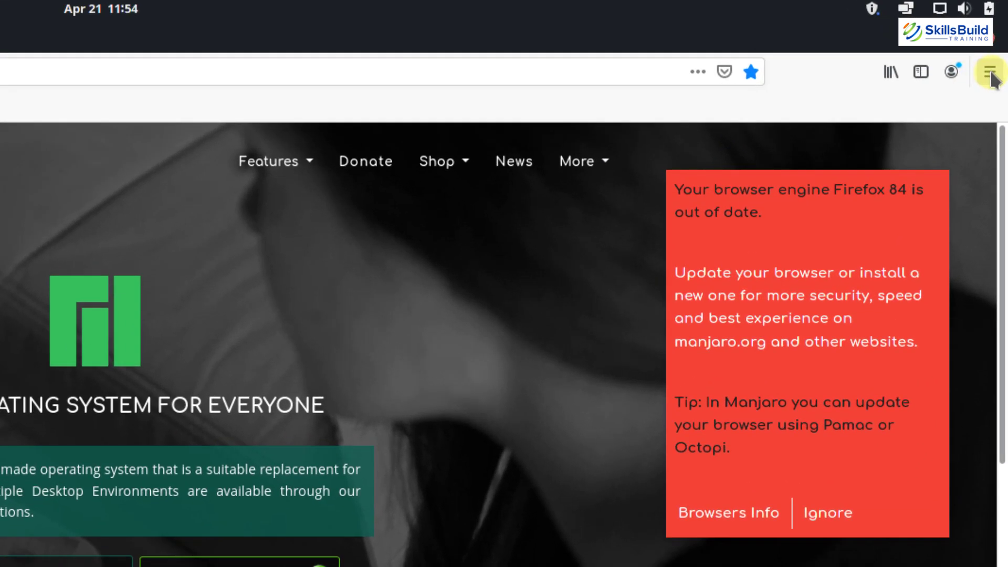
- Tick 'Restore previous session' and 'Play DRM-controlled content' in Firefox Preferences
left_click(997, 71)
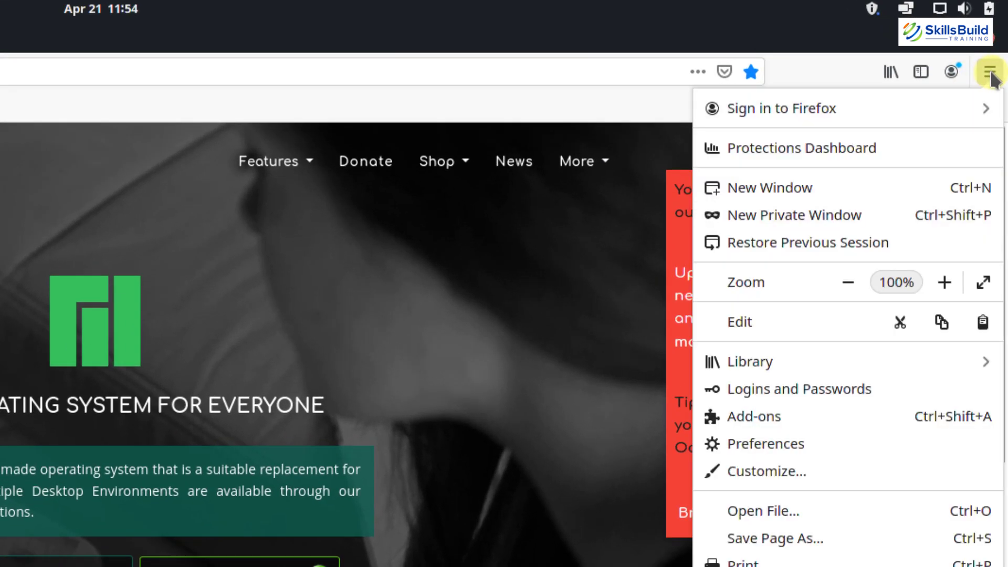
left_click(773, 443)
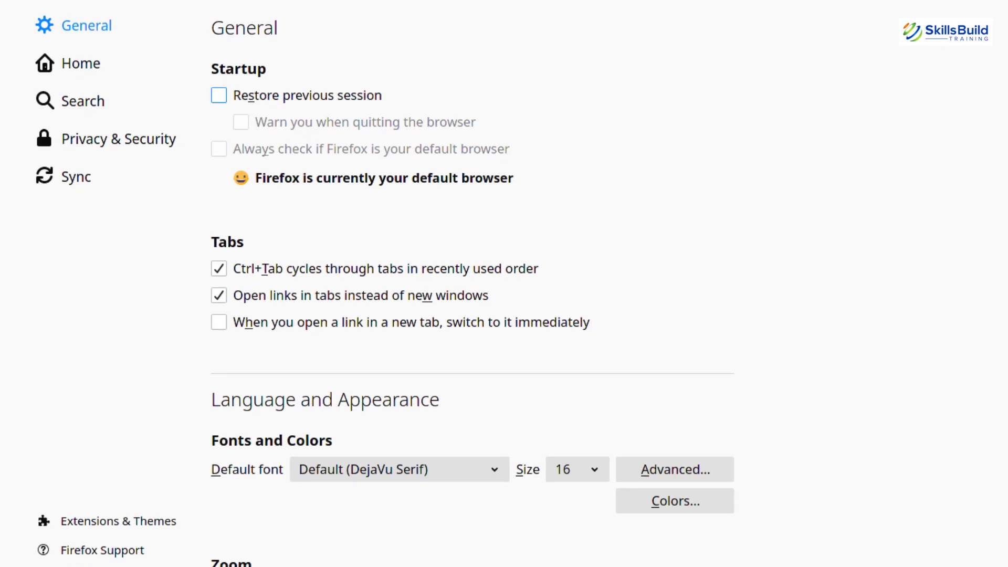
left_click(219, 97)
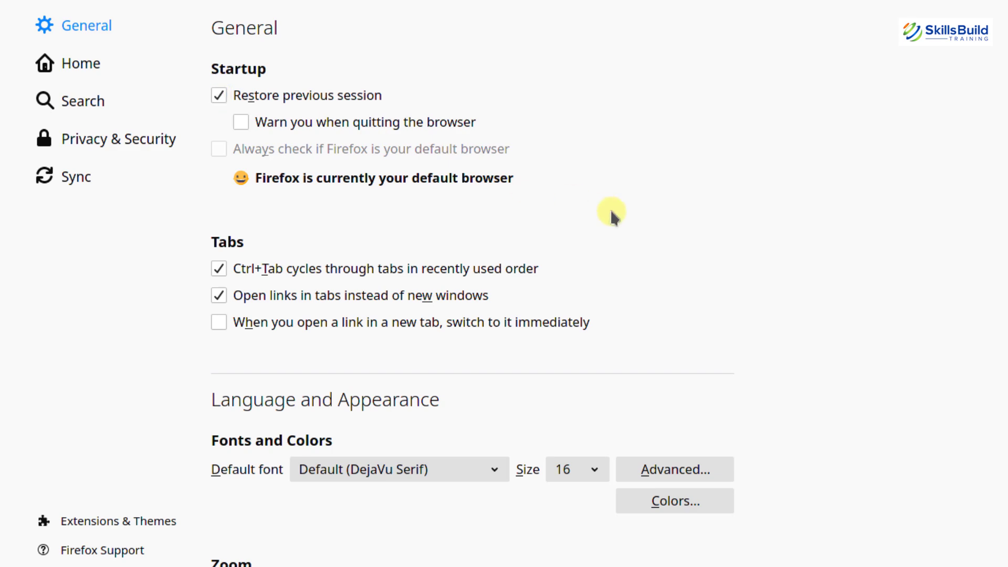
scroll(612, 214, "down", 5)
scroll(612, 213, "down", 9)
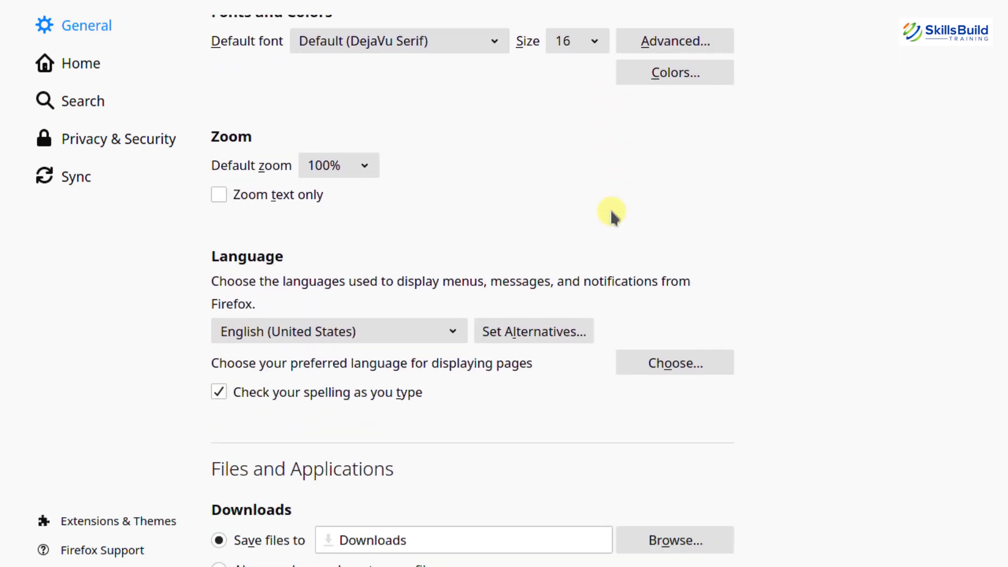
scroll(612, 213, "down", 7)
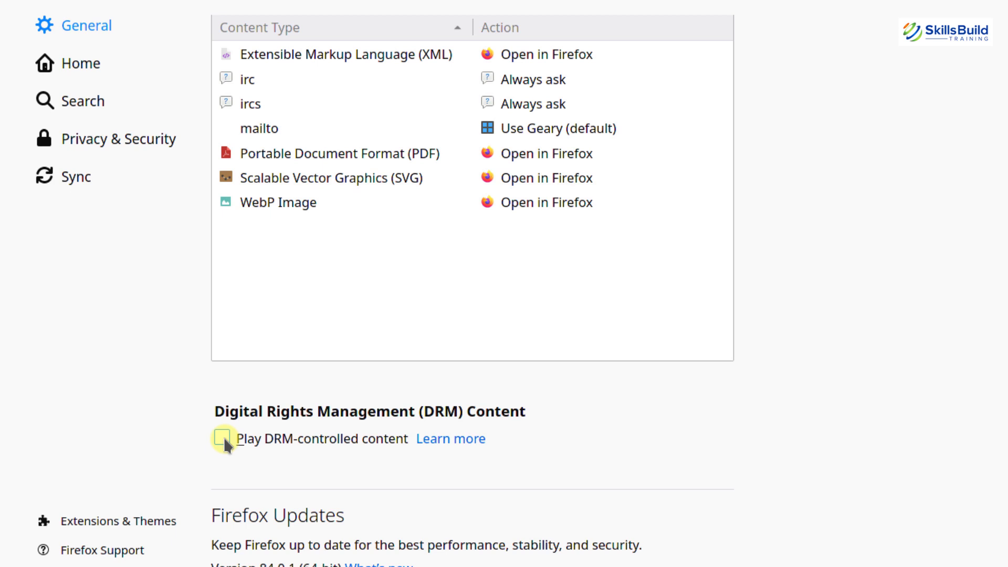
left_click(223, 436)
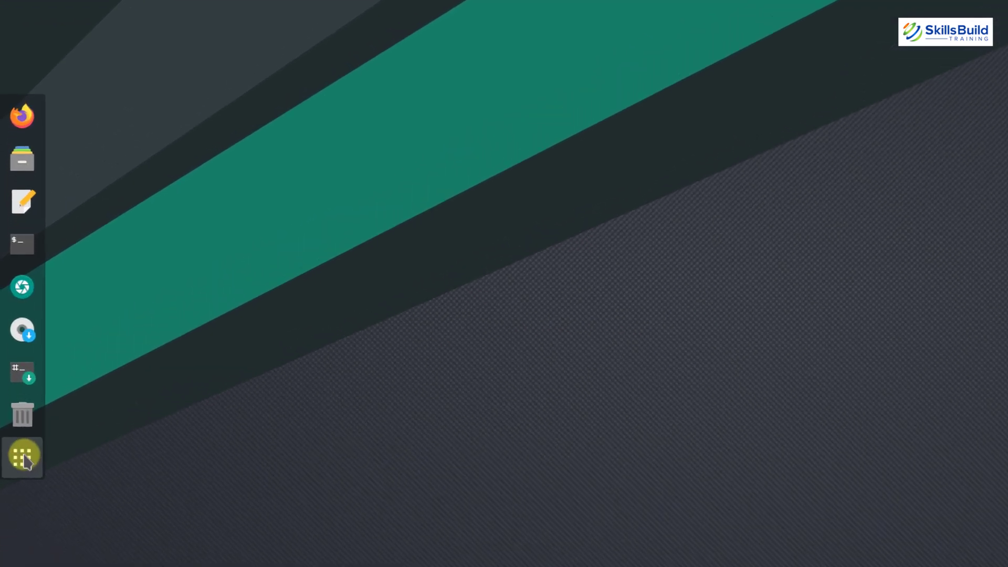
- Turn on 'Set time and date automatically' on Manjaro Settings Manager's Time and Date page
left_click(29, 496)
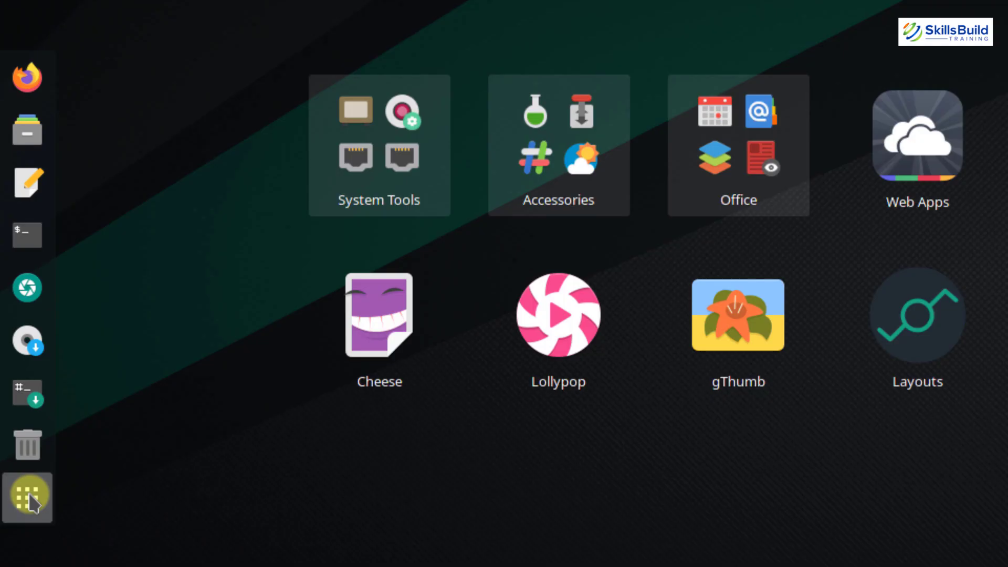
type("manjaro set")
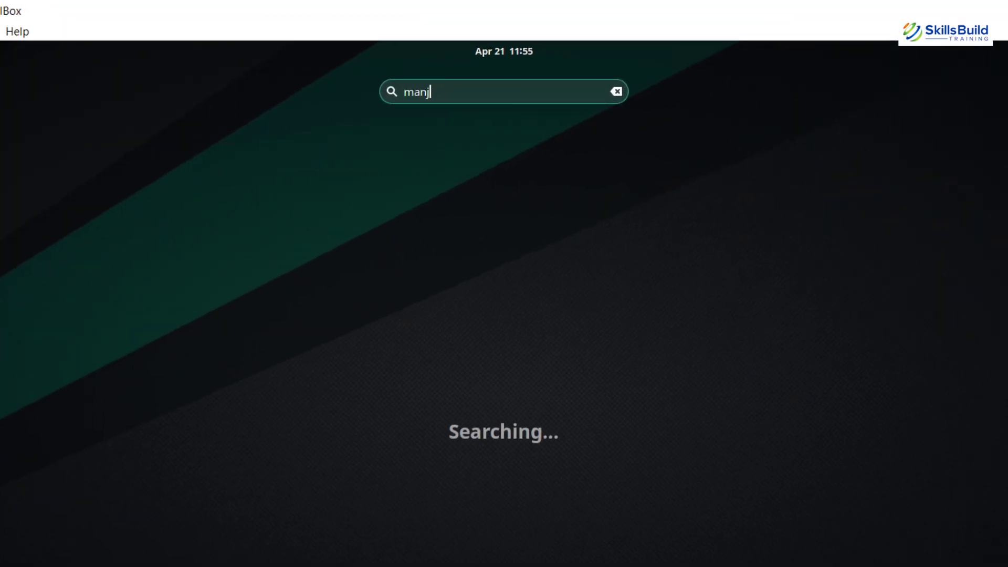
key("Return")
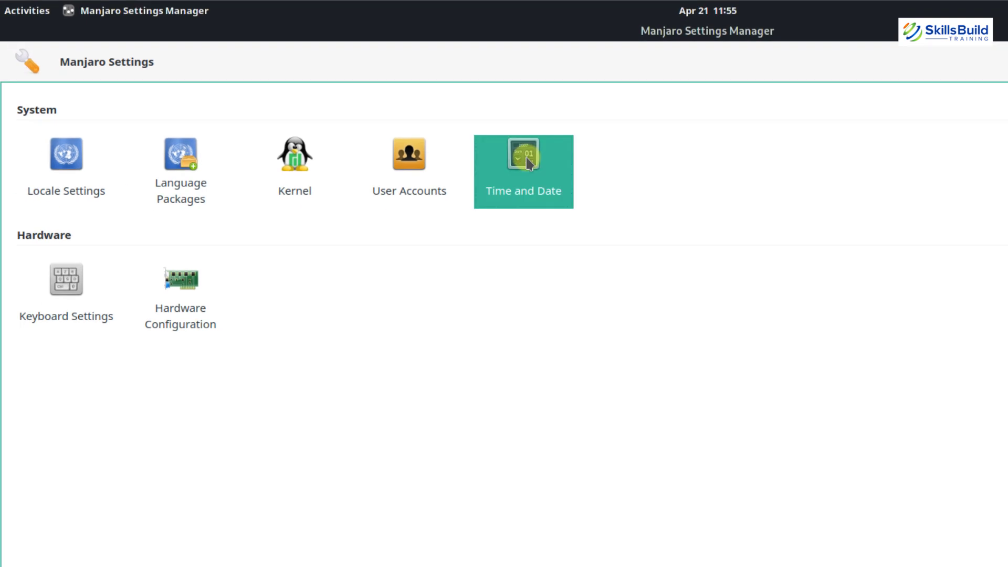
left_click(525, 156)
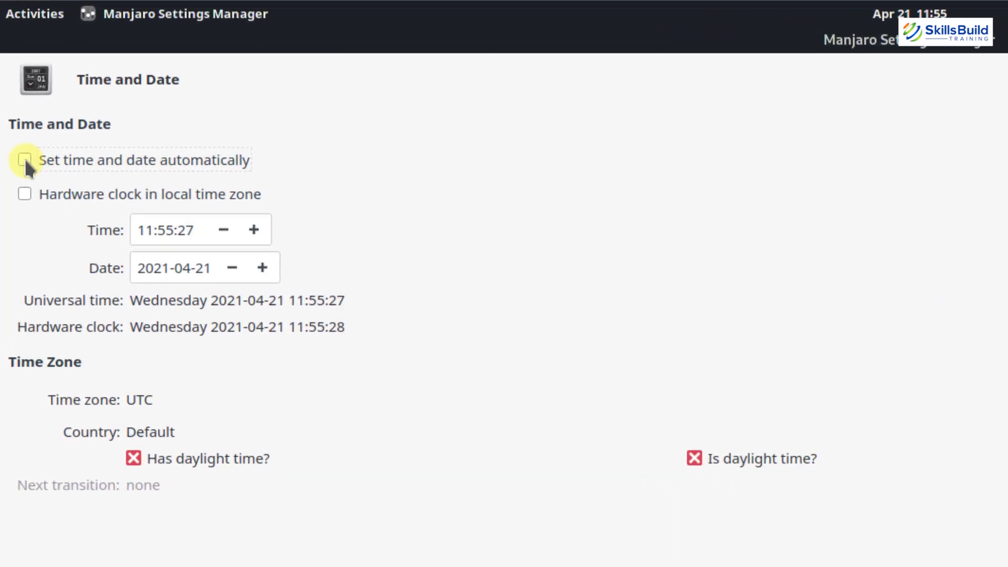
left_click(25, 160)
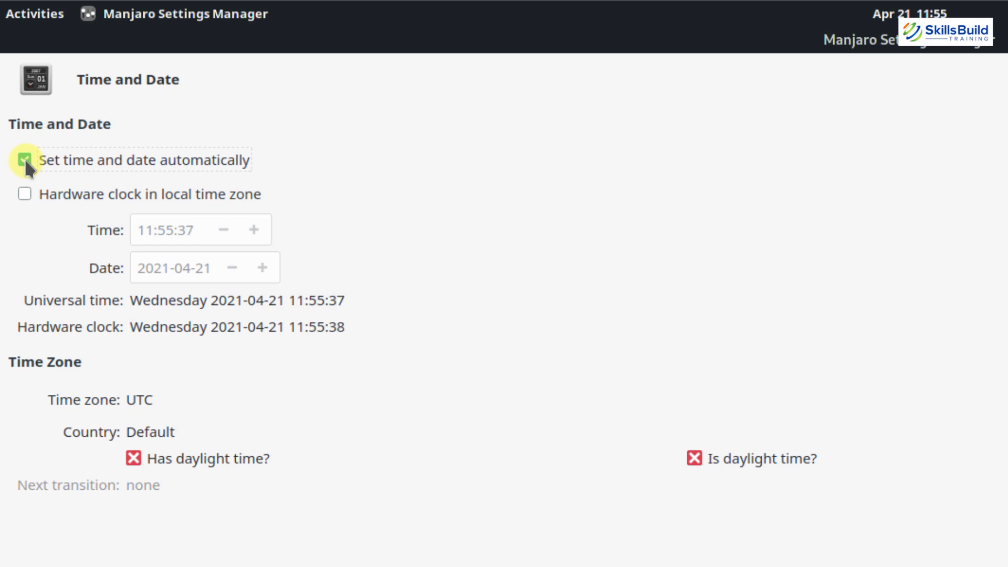
left_click(24, 159)
left_click(24, 159)
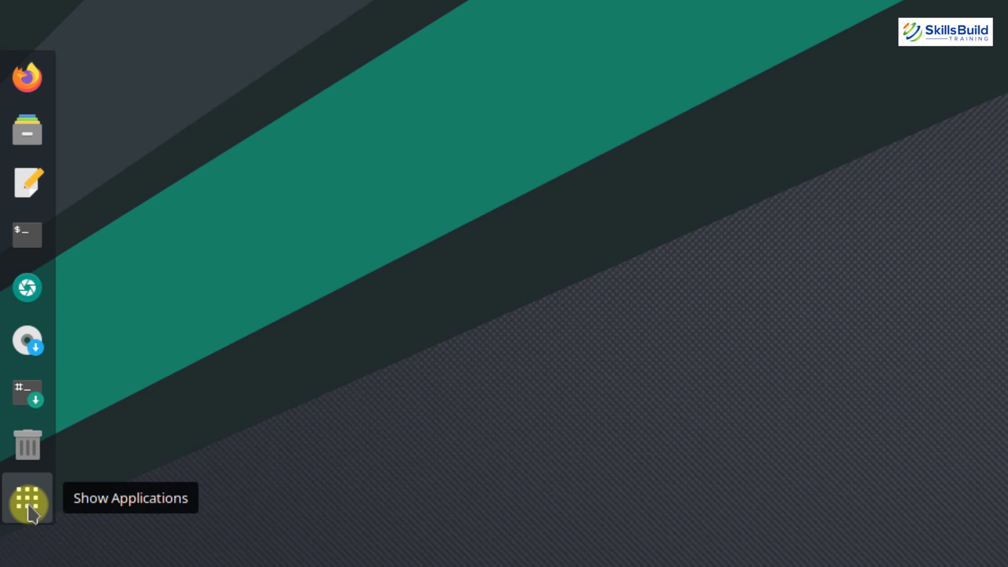
- Filter Add/Remove Software's installed packages to Orphans, showing no package found
left_click(29, 506)
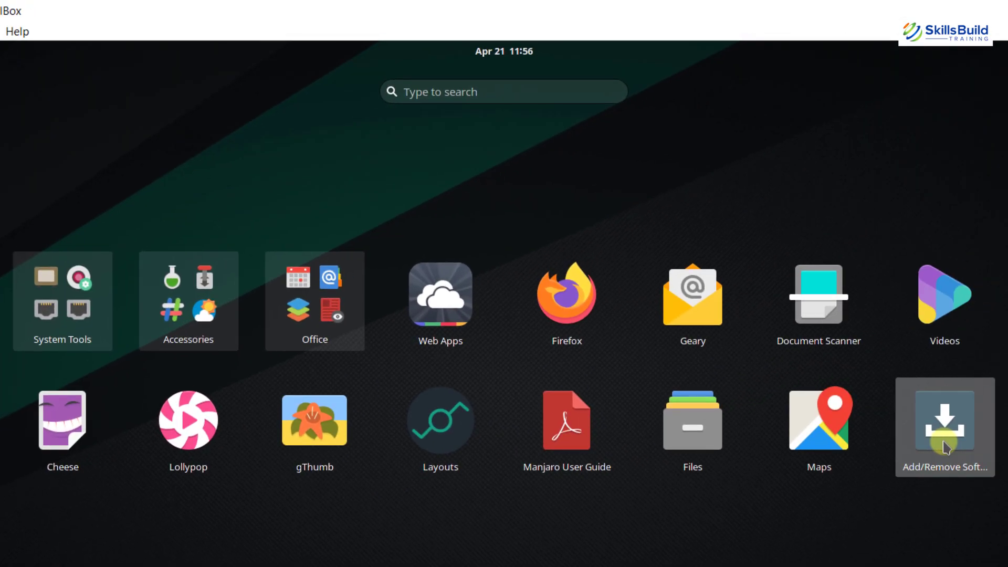
left_click(943, 442)
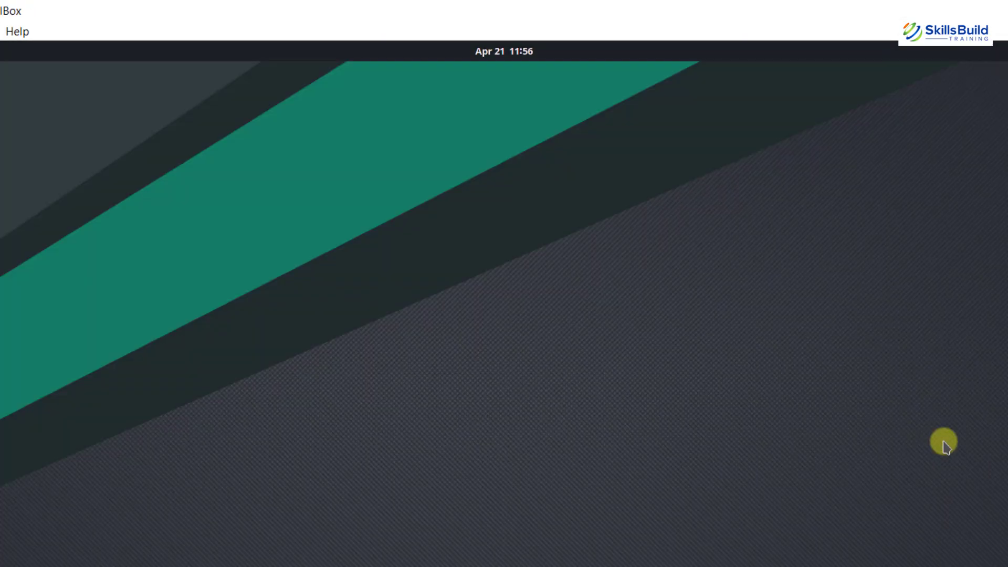
left_click(519, 214)
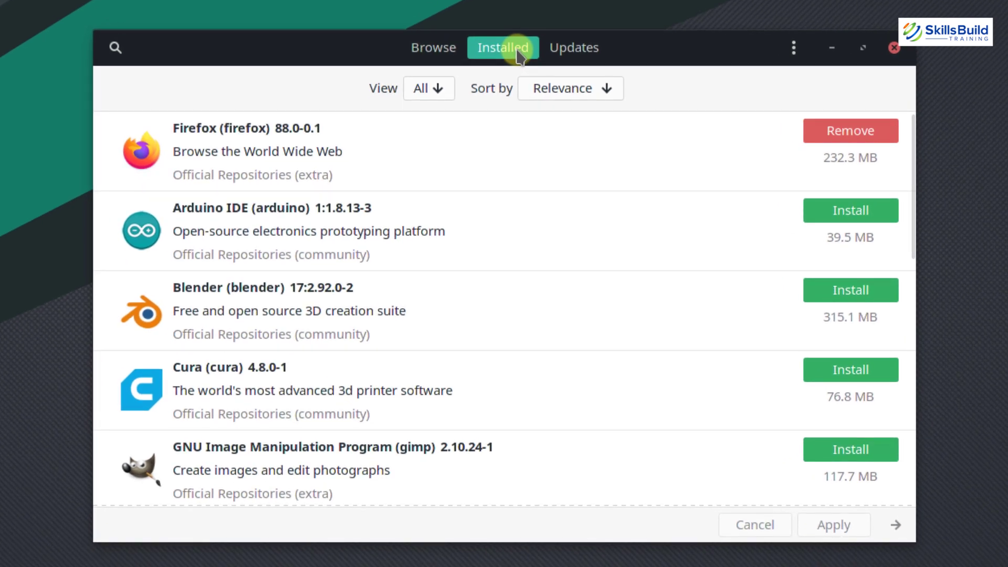
left_click(441, 84)
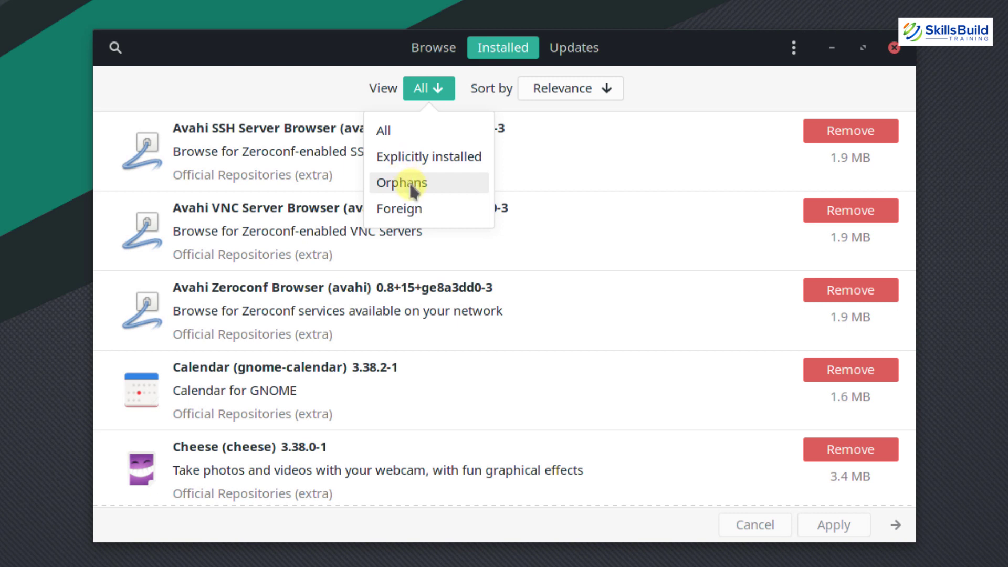
left_click(410, 184)
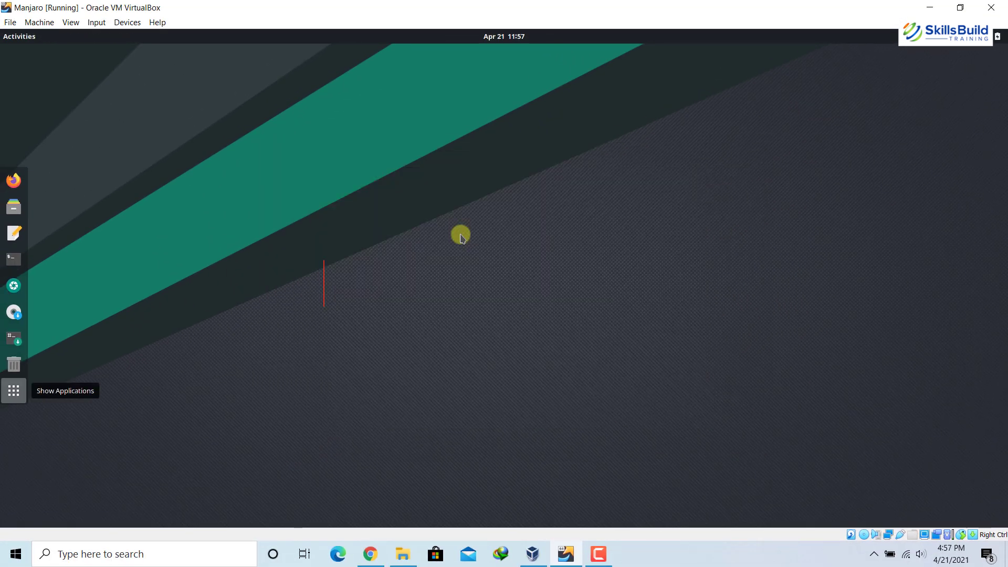
- Select and apply the Traditional layout in the Layouts app for a bottom panel
key("super+a")
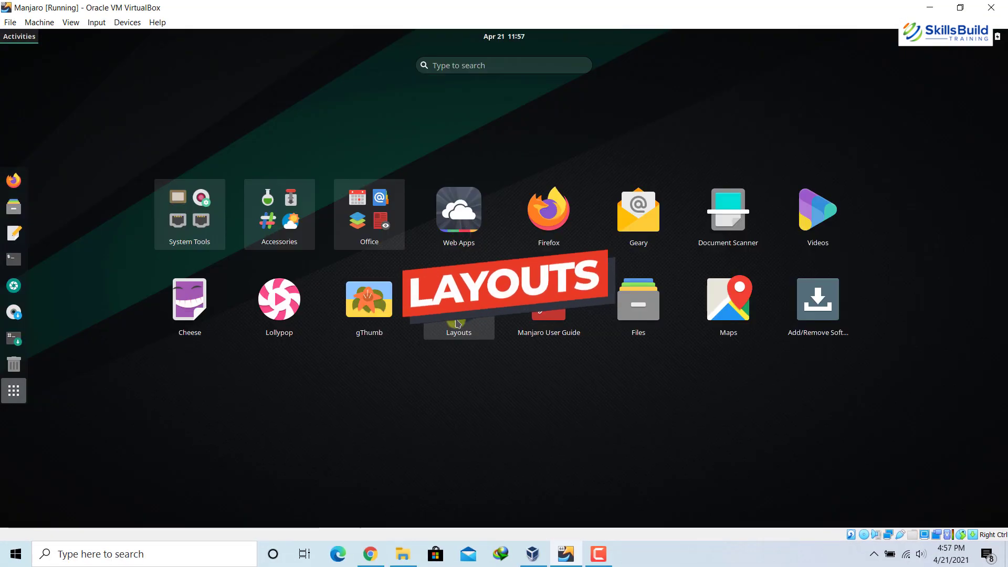
left_click(458, 323)
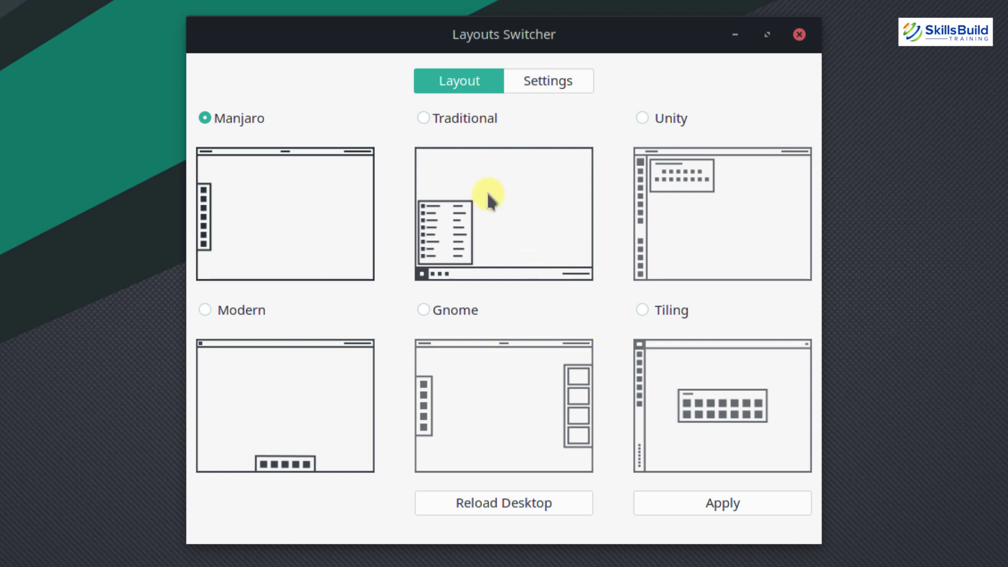
left_click(423, 118)
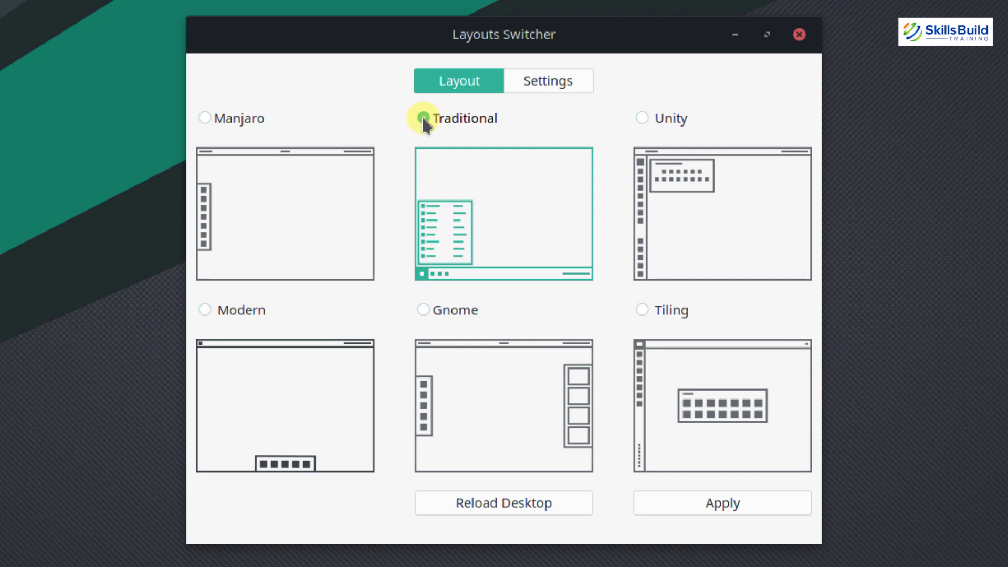
left_click(723, 503)
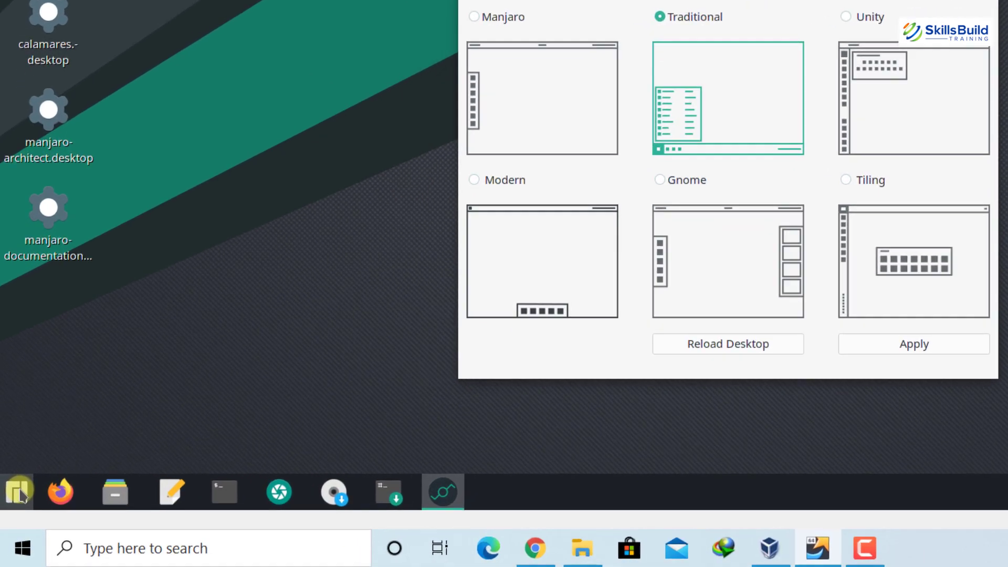
- Start Add/Remove Software from the new bottom-left application menu, landing on its Browse page
left_click(13, 515)
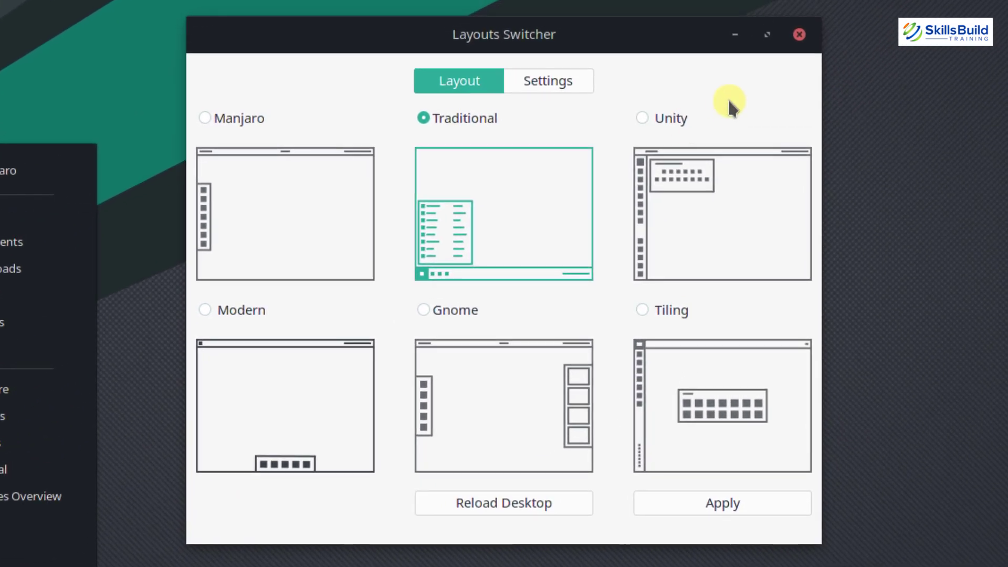
left_click(731, 104)
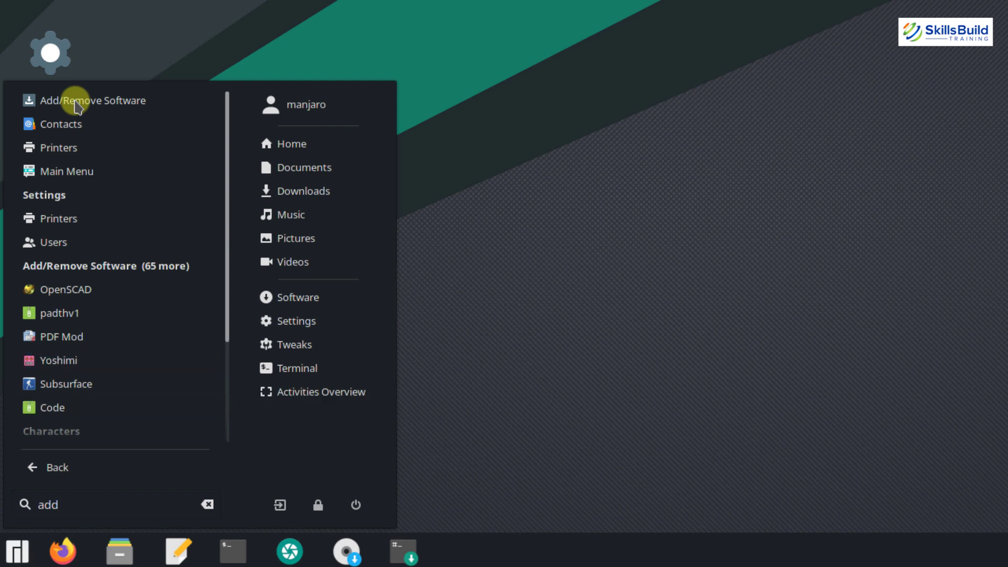
left_click(77, 102)
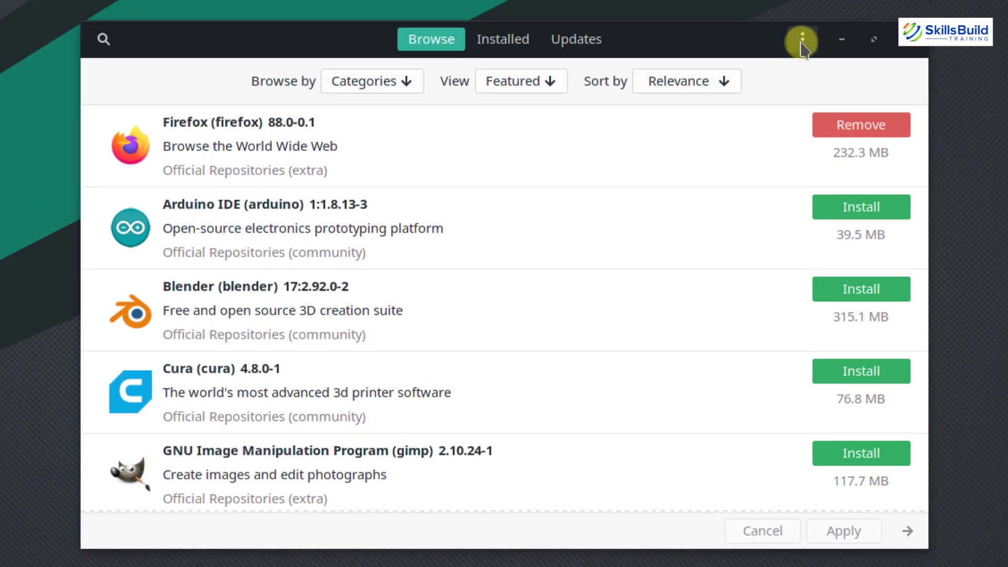
- Switch on Flatpak support and 'Enable Snap support' in Add/Remove Software Preferences
left_click(921, 7)
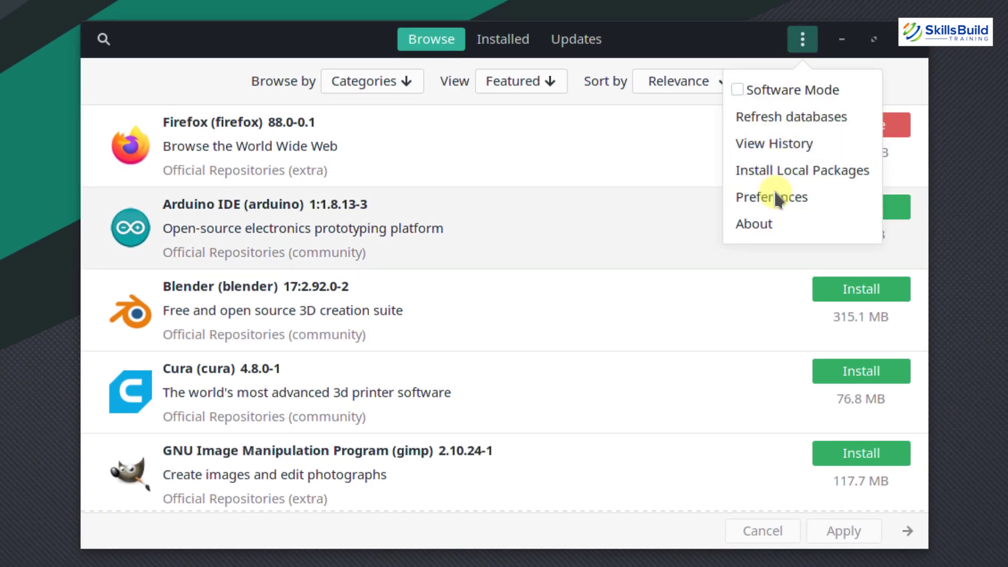
left_click(775, 195)
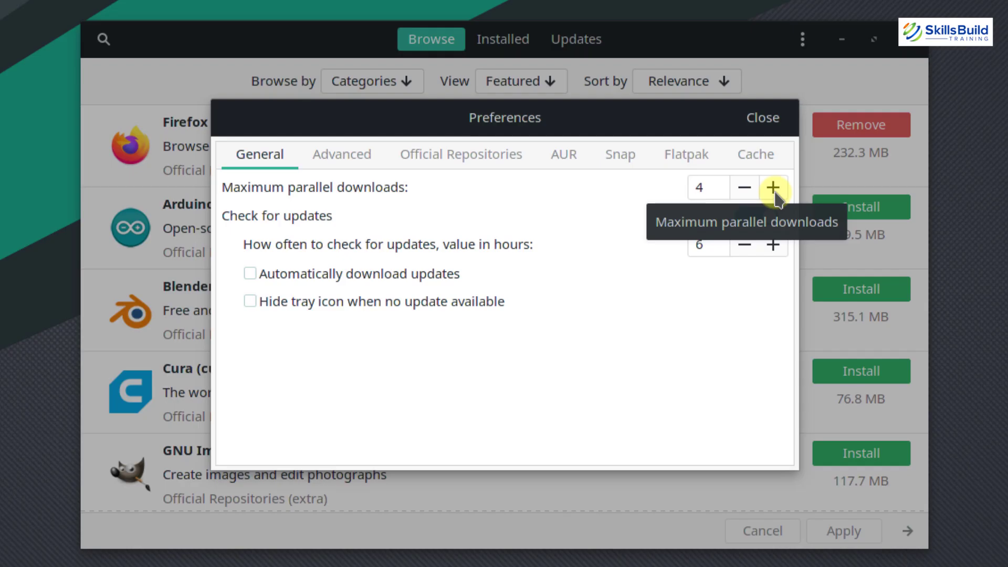
left_click(680, 154)
left_click(741, 225)
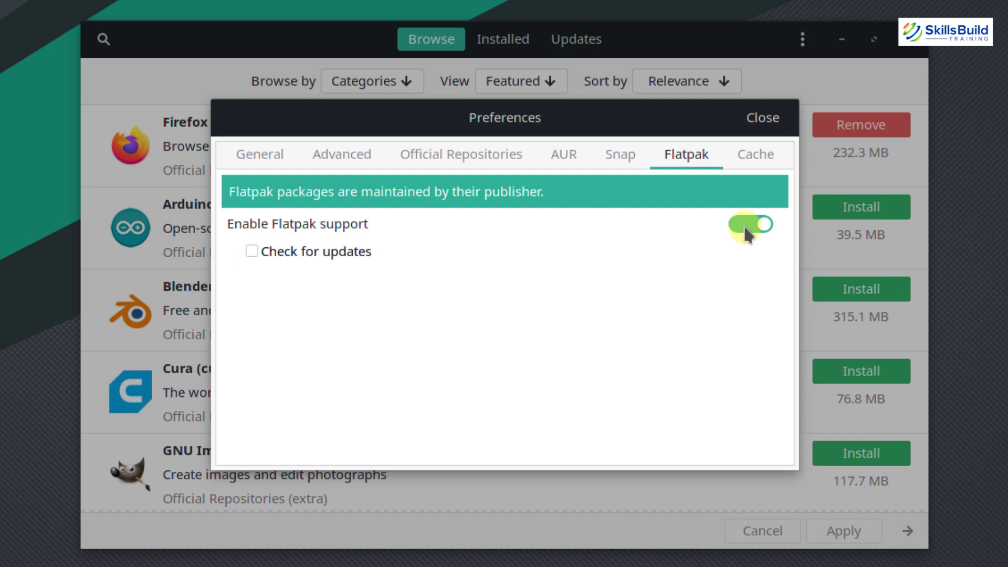
left_click(625, 167)
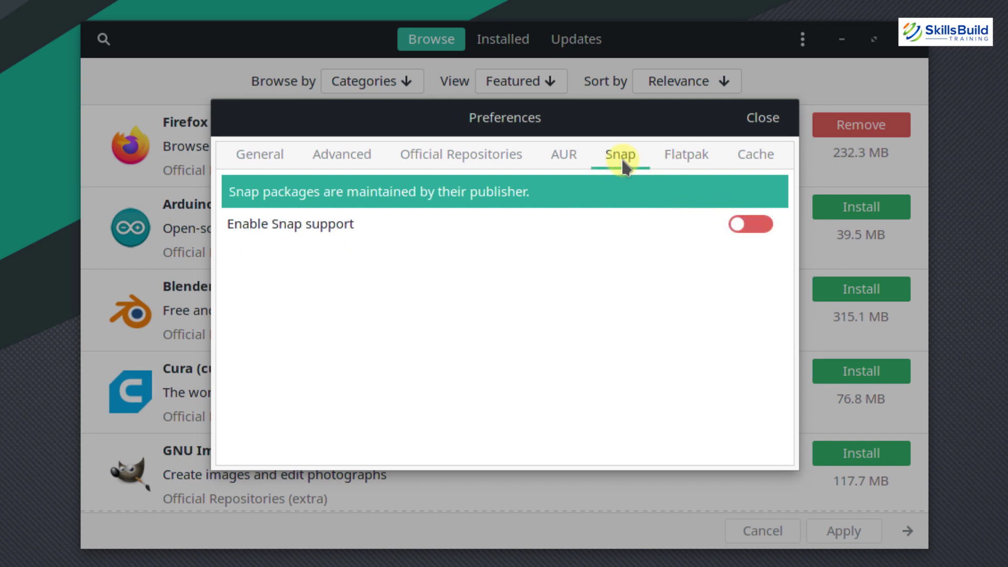
left_click(751, 227)
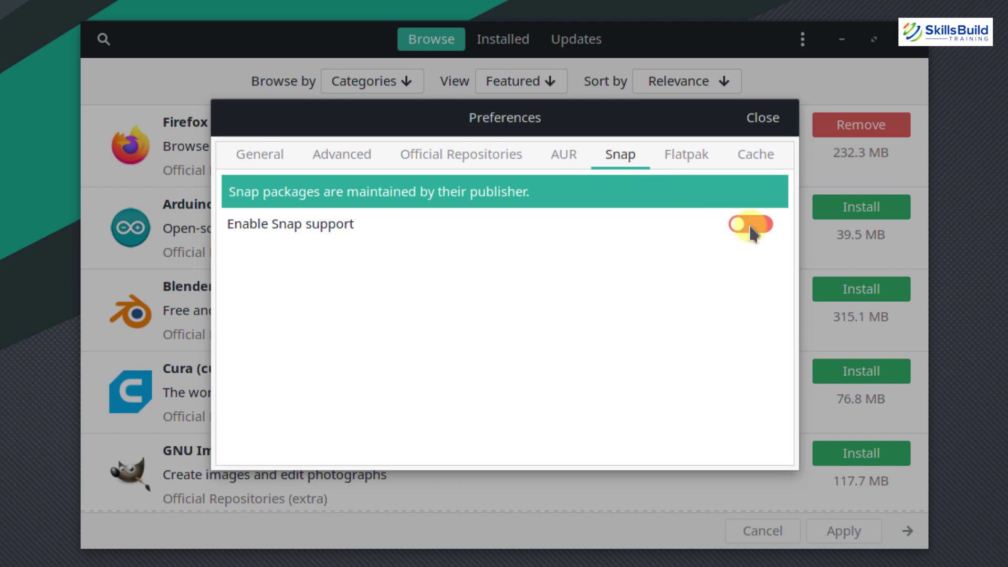